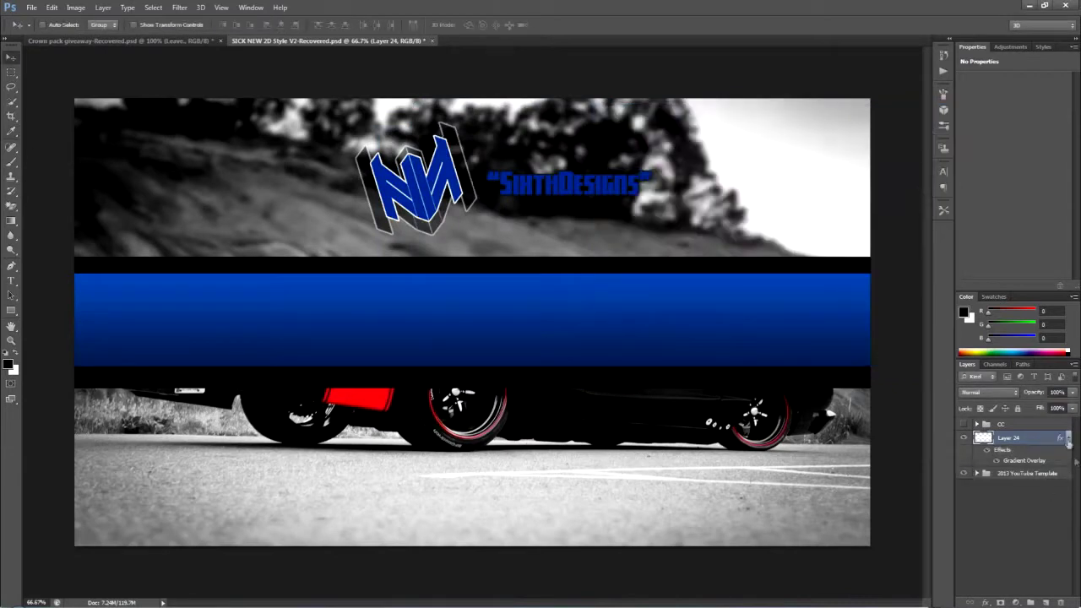
Add the text "Saw Limit" at 100 pt and centre it in the blue band.
left_click(63, 229)
left_click(11, 280)
left_click_drag(285, 279, 794, 359)
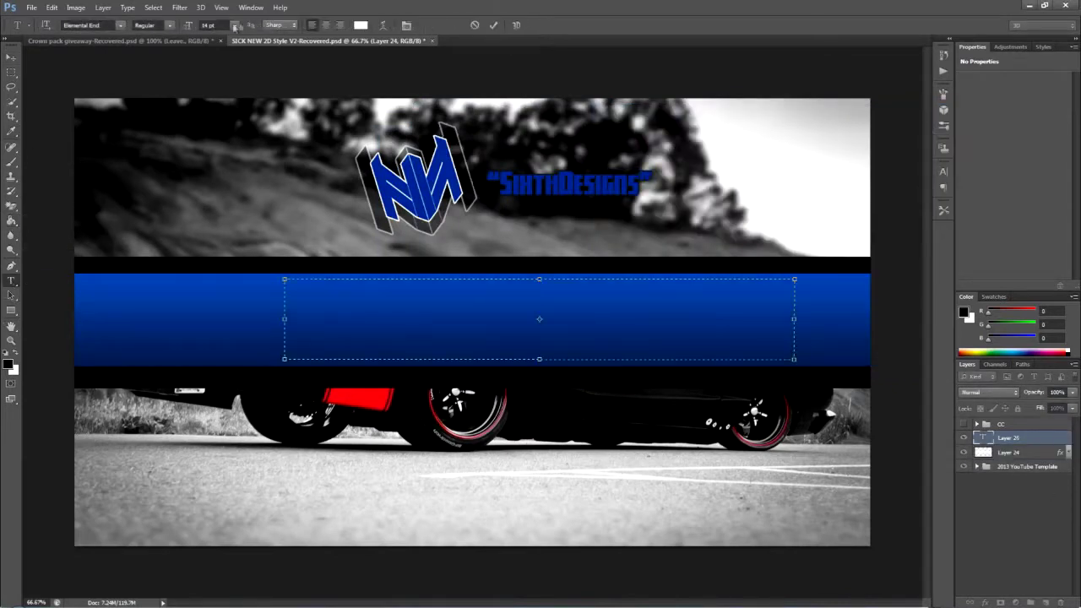
left_click_drag(417, 288, 285, 289)
left_click(235, 25)
left_click(217, 197)
double_click(208, 25)
type("100")
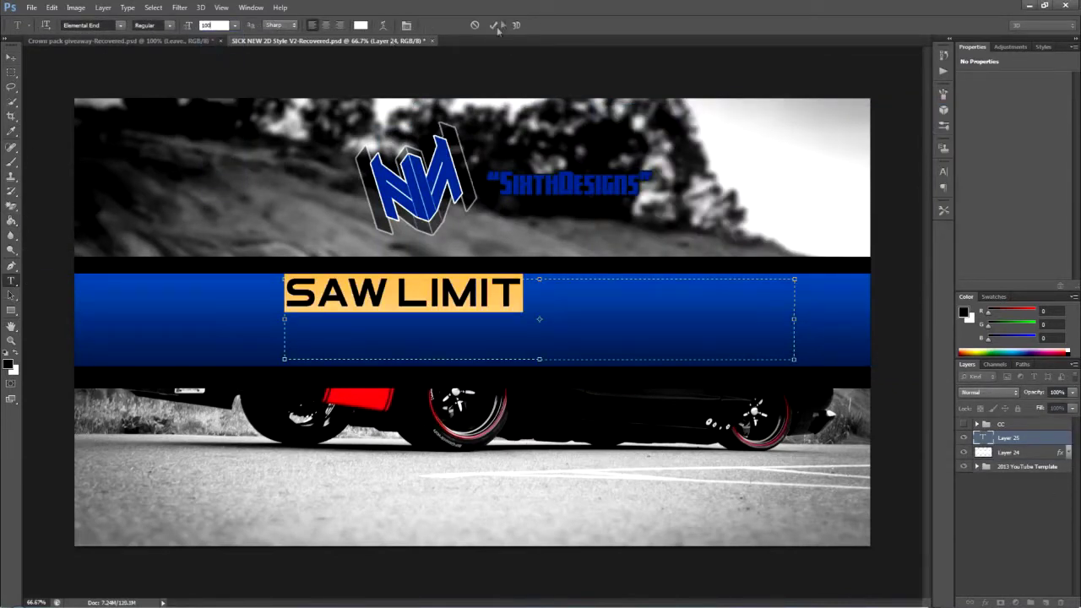
left_click(494, 26)
left_click(11, 57)
left_click_drag(454, 292, 531, 315)
Give the Saw Limit text a stroke and a white-to-grey gradient overlay in its layer style.
double_click(1047, 438)
left_click(627, 194)
left_click(645, 255)
left_click(777, 173)
left_click(546, 176)
left_click(633, 131)
Add a white outer glow and a drop shadow to the Saw Limit text.
left_click(629, 281)
left_click(757, 187)
left_click(391, 160)
left_click(656, 152)
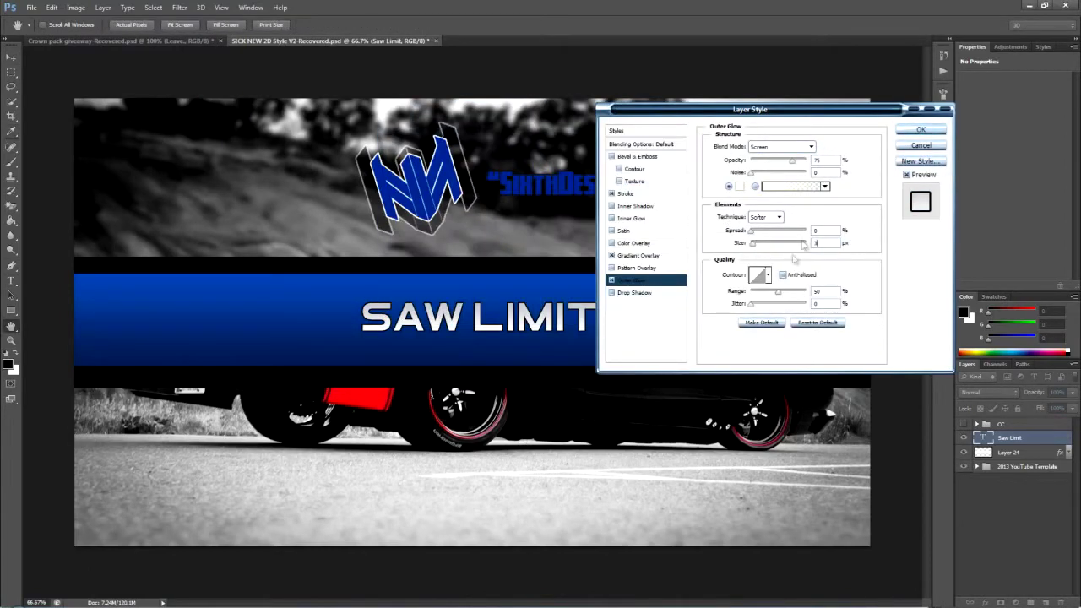
left_click(633, 293)
left_click_drag(753, 221, 758, 222)
left_click(921, 129)
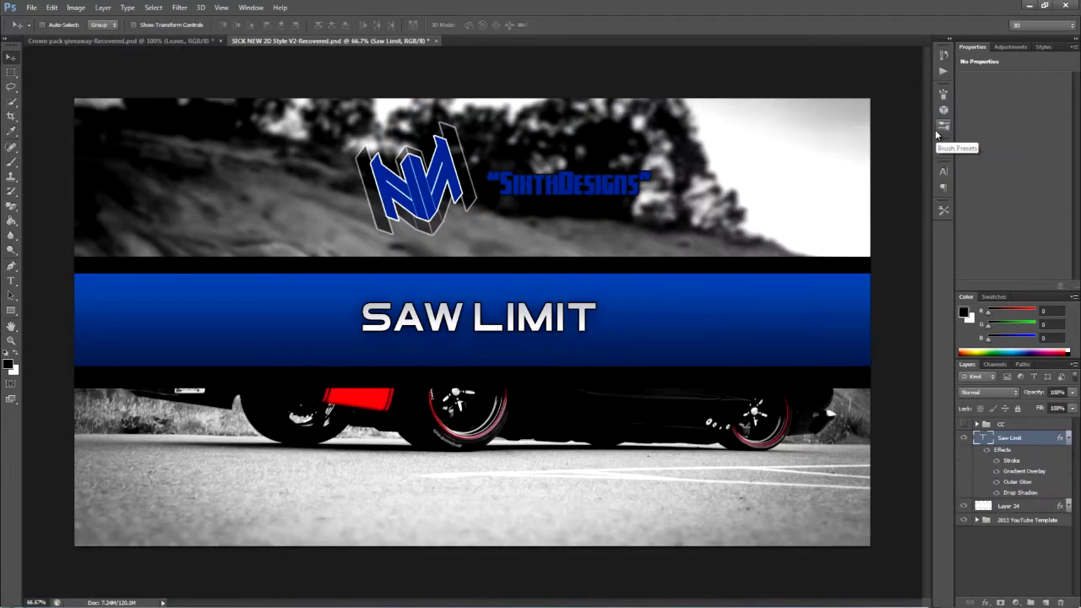
Duplicate the Saw Limit layer and replace the copy's text with "Welcome to Limits official channel", enlarging its text box to fit.
key("ctrl+j")
double_click(980, 437)
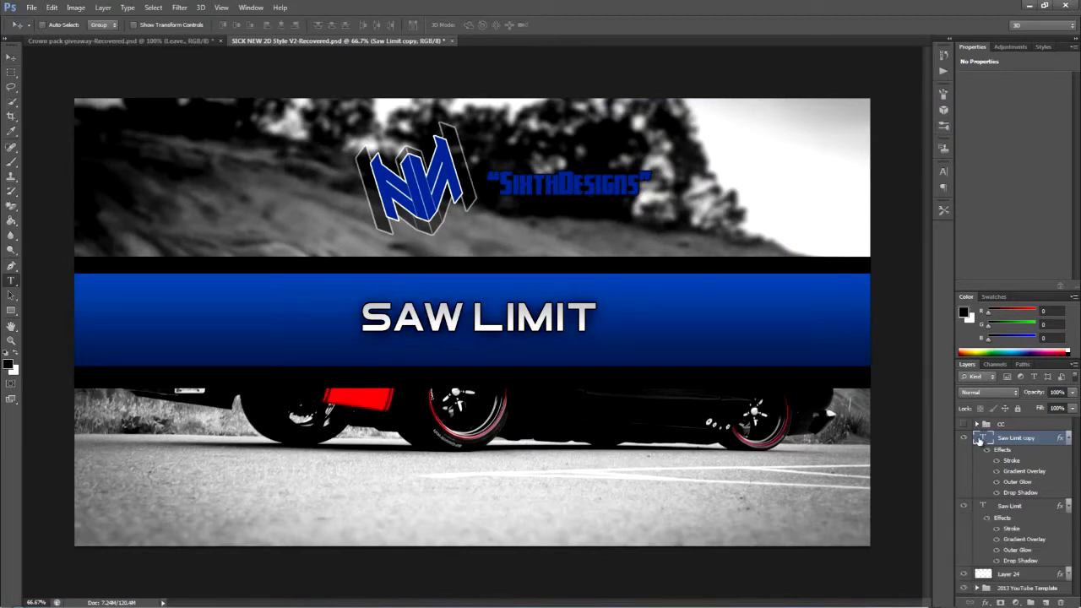
type("WELCOME TO THE OFF")
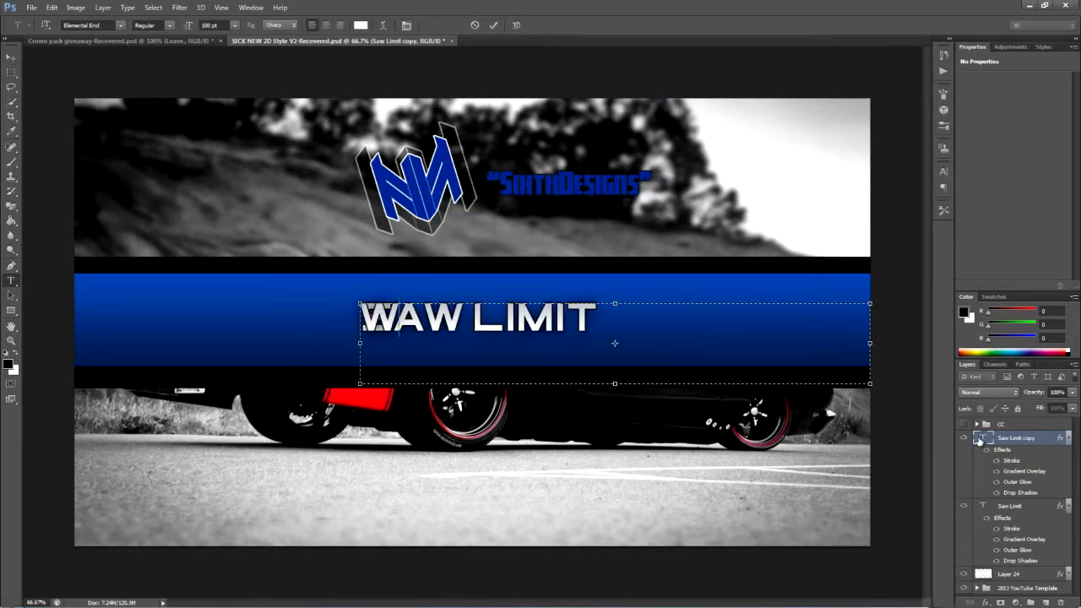
type("ICIAL")
key("BackSpace")
key("BackSpace")
key("BackSpace")
key("BackSpace")
key("BackSpace")
key("BackSpace")
key("BackSpace")
key("BackSpace")
key("BackSpace")
key("BackSpace")
key("BackSpace")
key("BackSpace")
type("LITITS ")
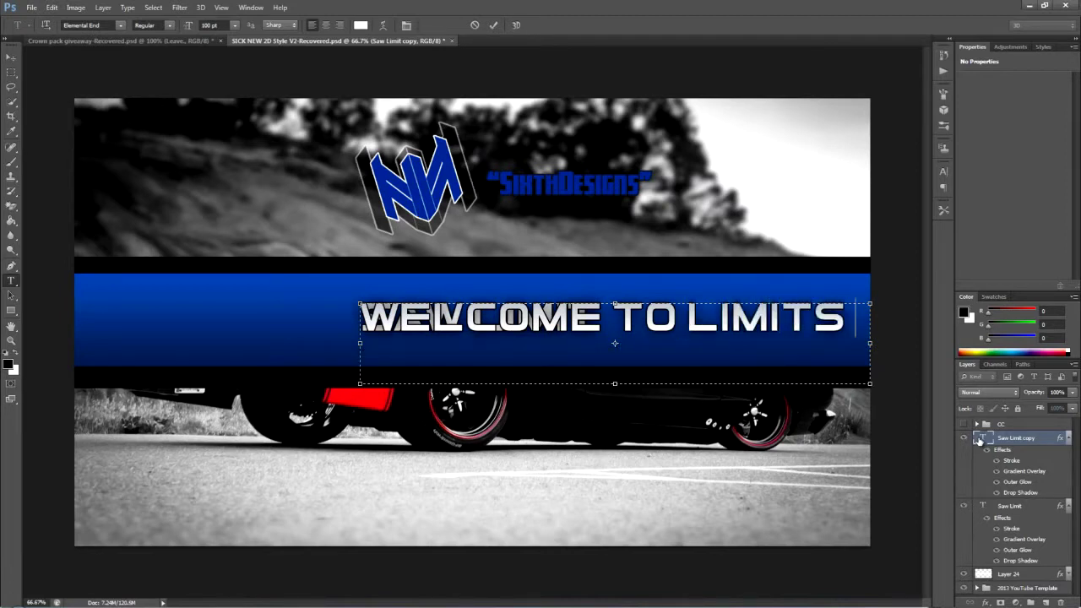
type("PFFICIAL")
key("BackSpace")
key("BackSpace")
key("BackSpace")
key("BackSpace")
key("BackSpace")
key("BackSpace")
key("BackSpace")
type("FFICIAL CHANEL")
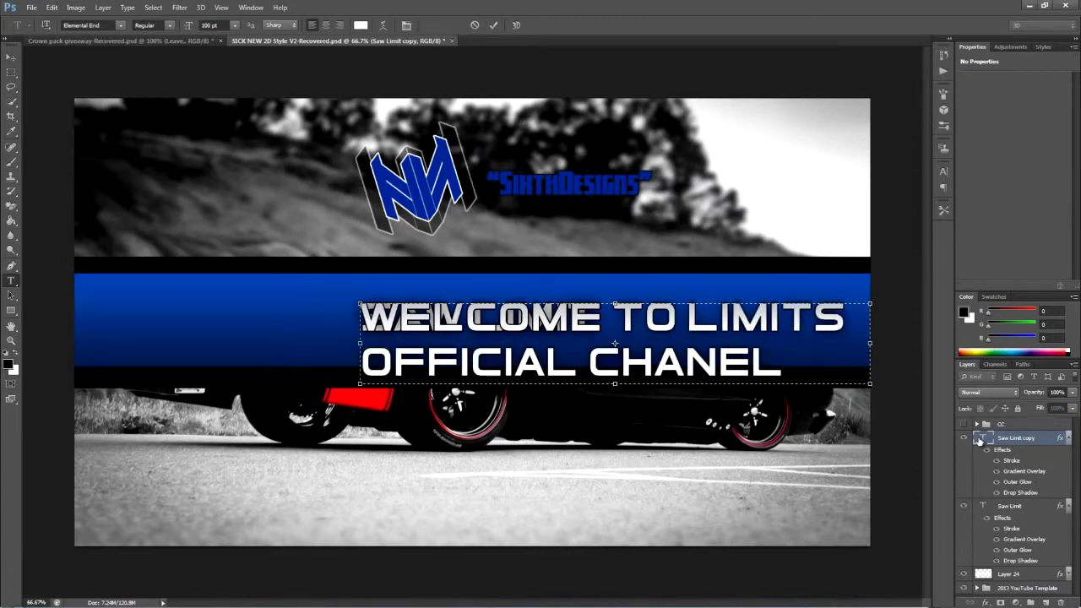
left_click_drag(870, 384, 870, 464)
Reduce the size of the welcome text and move it into the black strip above the blue band.
left_click_drag(821, 368, 361, 318)
left_click(234, 26)
left_click(218, 105)
left_click(236, 25)
left_click(218, 116)
left_click(11, 58)
left_click_drag(560, 309, 568, 267)
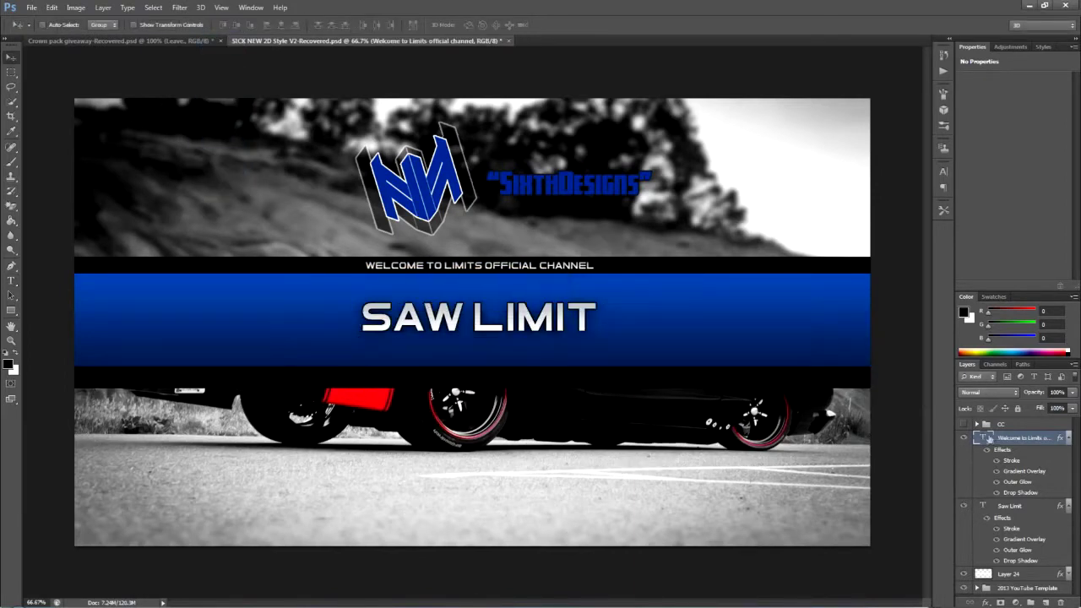
Collapse the layer effects and change the welcome text's outer glow colour to blue.
left_click(1068, 506)
left_click(1069, 437)
double_click(1038, 440)
left_click(921, 130)
double_click(1050, 439)
left_click(632, 281)
left_click(740, 185)
left_click(653, 153)
left_click(920, 129)
Set the welcome text to 18 pt and re-centre it in the upper black strip.
double_click(983, 438)
left_click(236, 26)
left_click(218, 106)
left_click(11, 58)
left_click_drag(499, 266, 513, 269)
key("Left")
double_click(983, 438)
left_click(11, 57)
Adjust the outer glow size of the welcome text.
double_click(1049, 438)
left_click(632, 281)
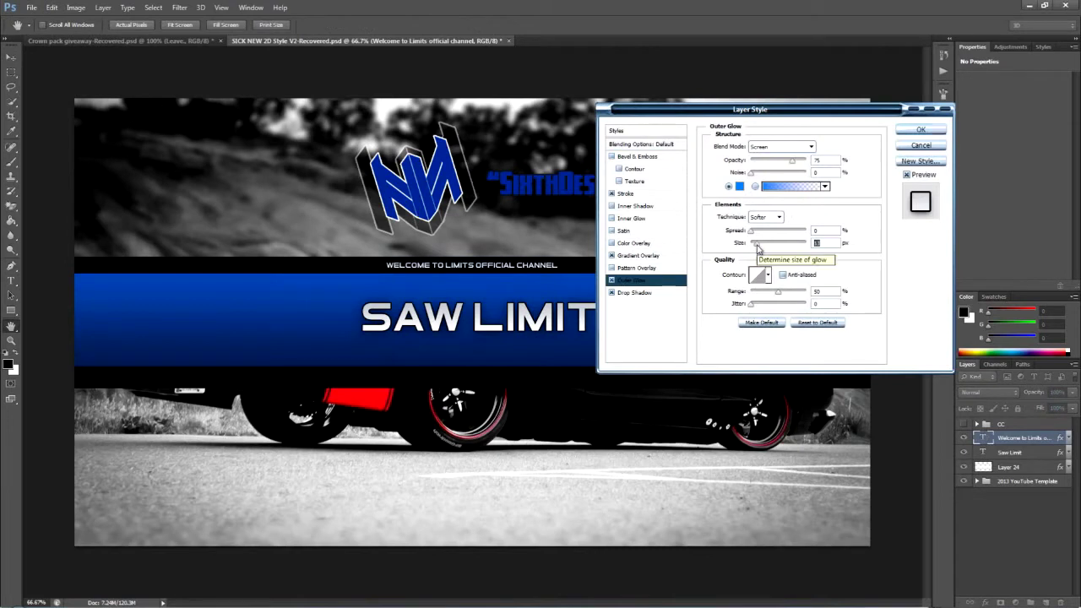
key("Return")
Duplicate the welcome text as "proud member of SawSniping" at 24 pt and place it directly above Saw Limit.
key("ctrl+j")
double_click(983, 437)
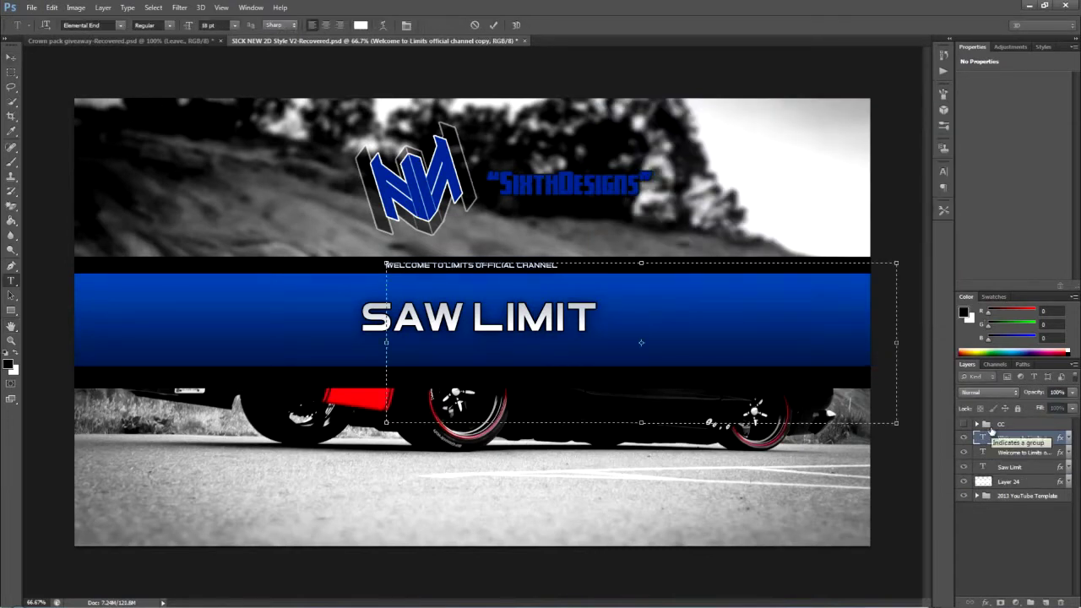
key("ctrl+a")
left_click(236, 25)
left_click(218, 134)
left_click(11, 57)
left_click_drag(442, 263, 442, 293)
double_click(983, 438)
left_click(493, 25)
key("v")
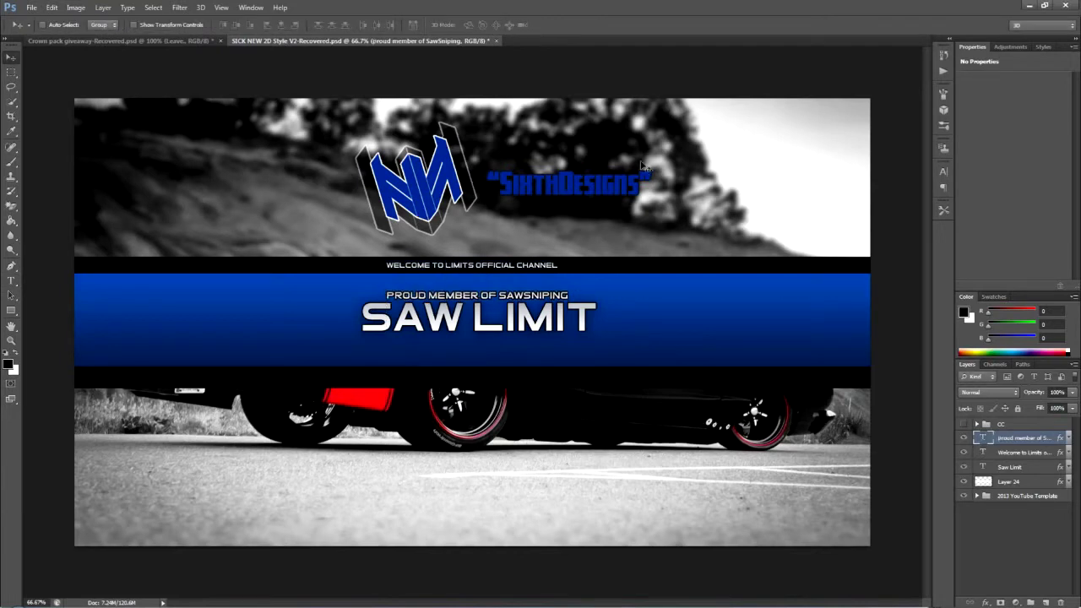
Duplicate the member line as "!Sniping with skill!" at 18 pt and place it below Saw Limit.
key("ctrl+j")
double_click(985, 437)
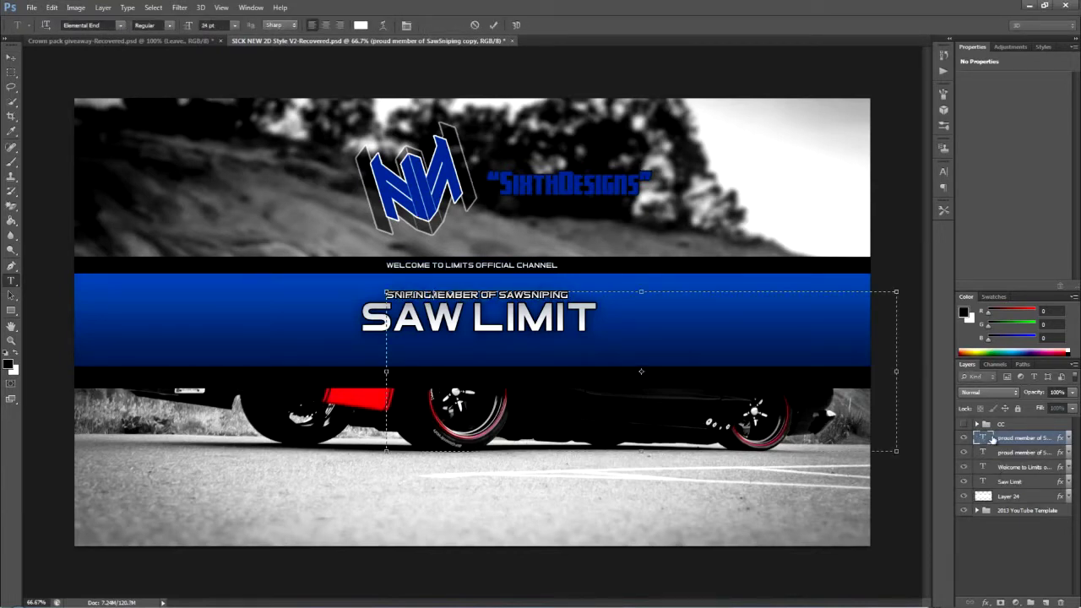
type("!")
key("ctrl+a")
left_click(235, 26)
left_click(217, 122)
left_click(10, 58)
left_click_drag(553, 316, 608, 361)
Check the channel's YouTube About page, change the slogan to "Sniping with SawSniping" in quotation marks, and centre it below Saw Limit.
double_click(983, 437)
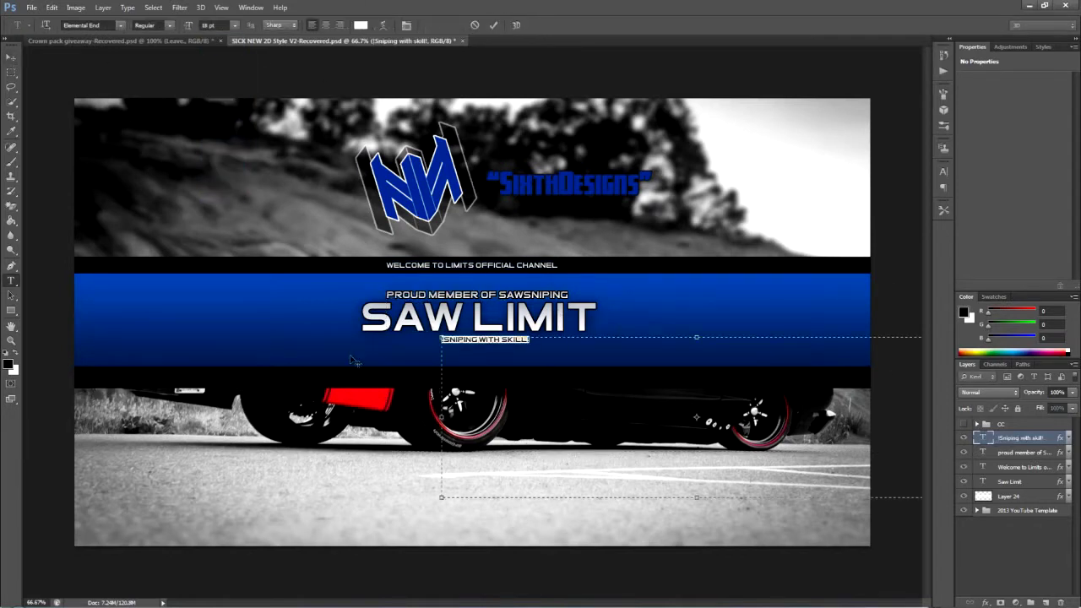
left_click(379, 596)
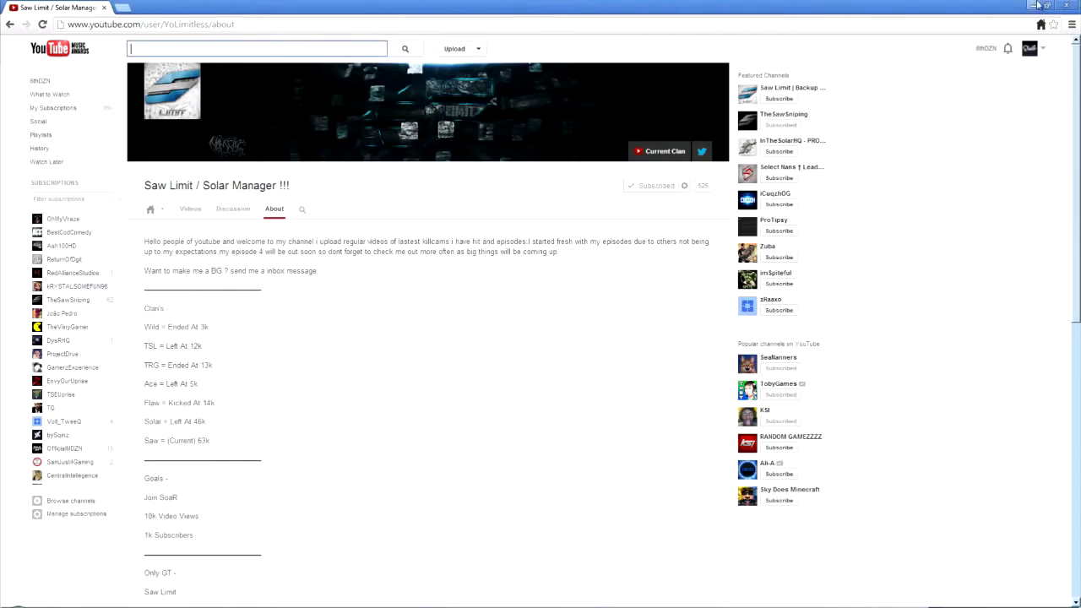
left_click(1037, 5)
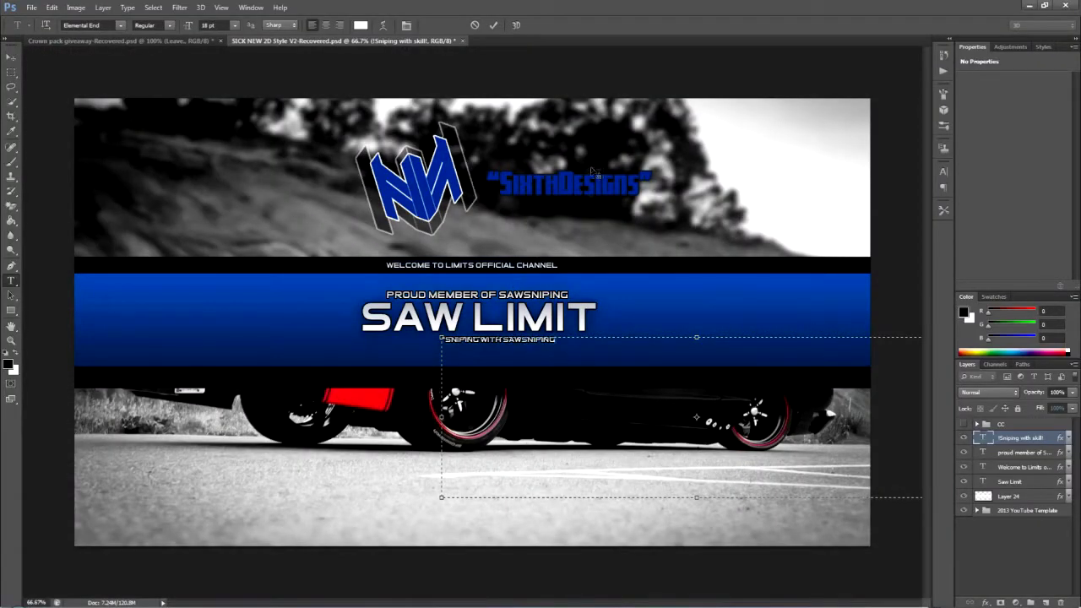
left_click(11, 57)
left_click_drag(513, 334, 488, 335)
Duplicate the slogan as "Follow me!" and place it in the black strip below the blue band.
key("ctrl+j")
double_click(983, 438)
type("Follow me!")
left_click(11, 57)
left_click_drag(484, 344, 518, 379)
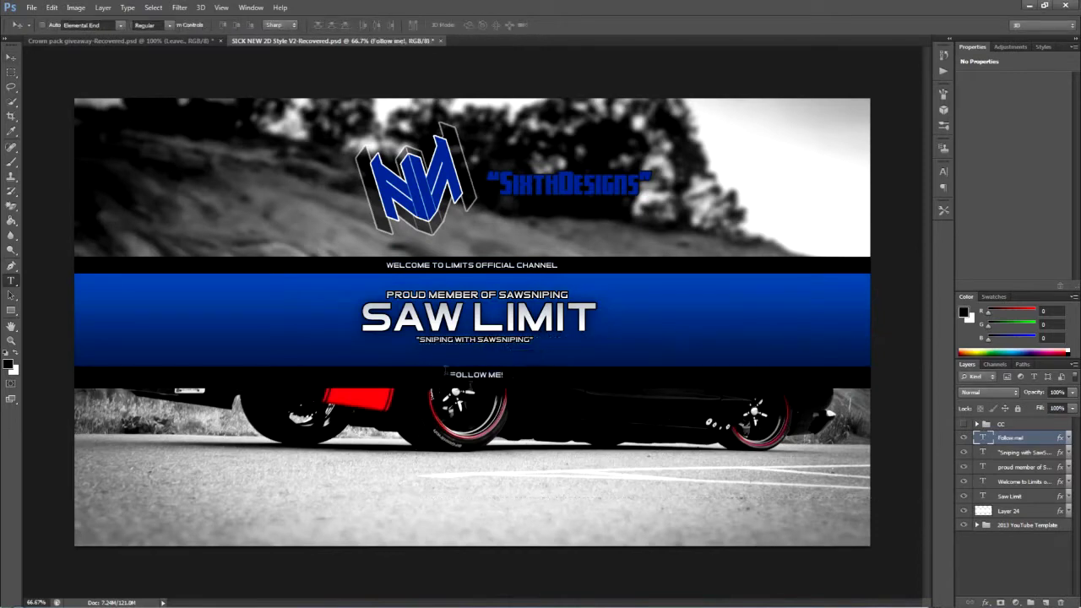
key("v")
Bring the Twitter and YouTube logos from the Crown pack document into the banner.
left_click(159, 41)
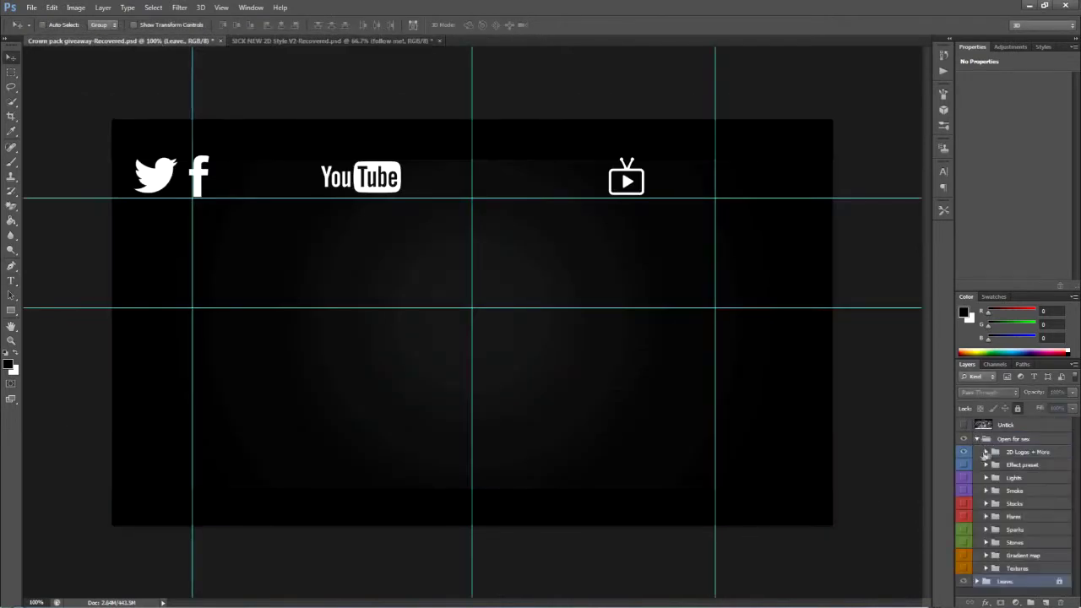
left_click_drag(549, 209, 453, 309)
left_click(1027, 454)
key("Delete")
left_click(155, 40)
left_click(1035, 538)
left_click(1031, 552)
left_click_drag(378, 179, 346, 314)
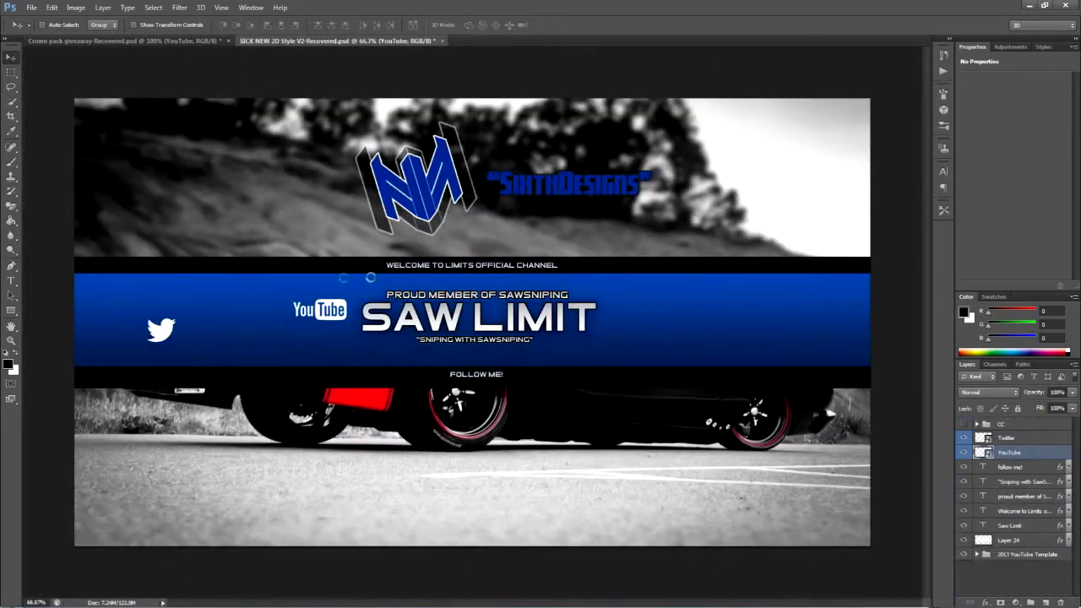
Scale down the YouTube logo and position it right after the "Follow me!" text.
key("ctrl+t")
key("Return")
key("ctrl+t")
key("Return")
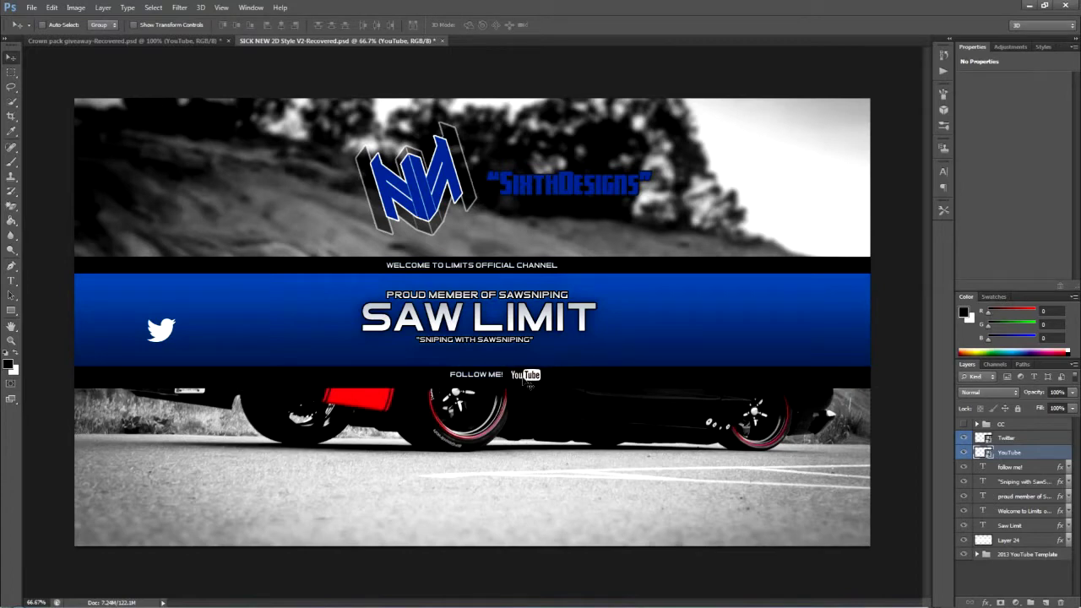
key("ctrl+t")
left_click_drag(542, 369, 543, 369)
left_click(564, 26)
key("Left")
key("Left")
key("Left")
key("Left")
key("Left")
key("Left")
key("Left")
key("Left")
key("Left")
key("Left")
key("Up")
key("Up")
key("Up")
Apply a gradient overlay to the YouTube logo.
double_click(1047, 454)
left_click(647, 255)
left_click(778, 172)
left_click(524, 169)
left_click(637, 132)
left_click(921, 130)
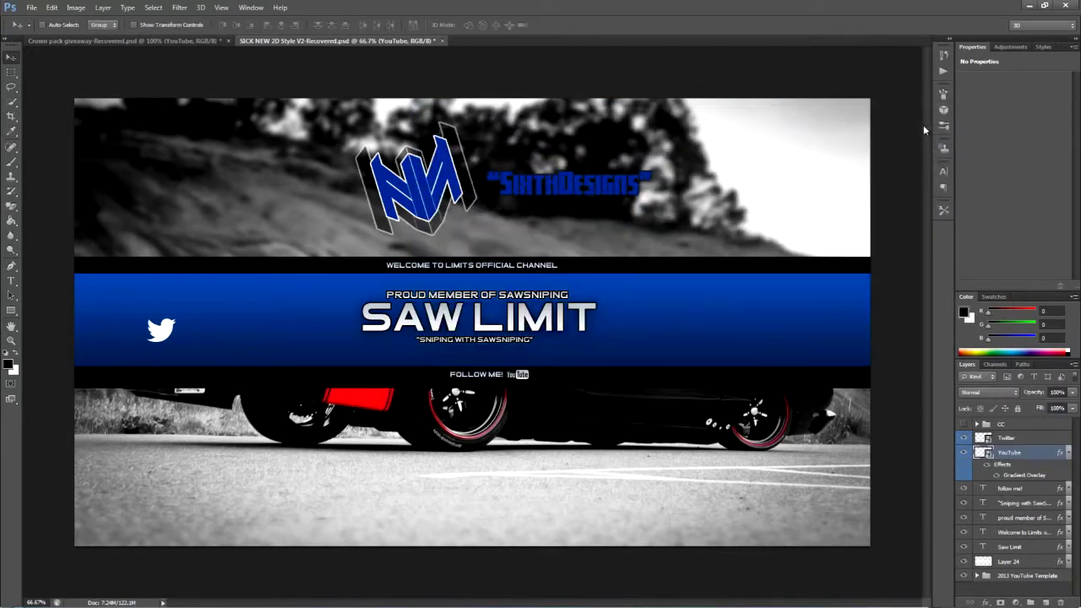
Add small text "/SawSniping" and place it right after the YouTube logo in the lower black strip.
key("t")
left_click_drag(176, 292, 557, 349)
left_click(235, 25)
left_click(226, 119)
left_click(11, 57)
left_click_drag(219, 291, 575, 373)
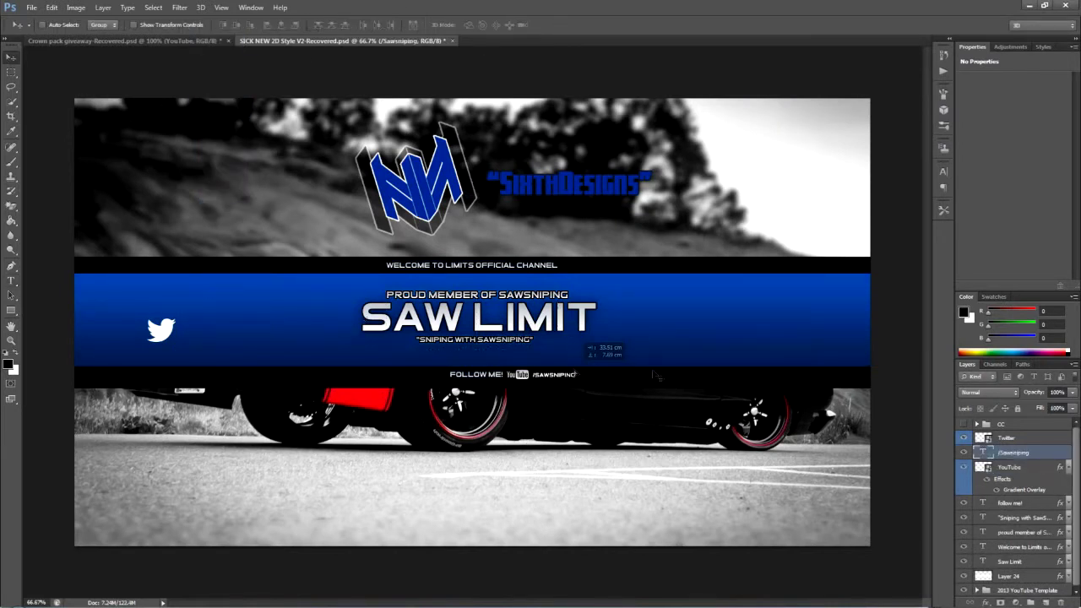
left_click(235, 25)
double_click(553, 374)
left_click(494, 25)
left_click(11, 57)
Scale down the Twitter logo and move it into the lower black strip before "Follow me!".
left_click(1006, 438)
key("ctrl+t")
key("Return")
left_click_drag(175, 318, 374, 374)
key("Return")
left_click_drag(1014, 452, 1045, 603)
double_click(984, 452)
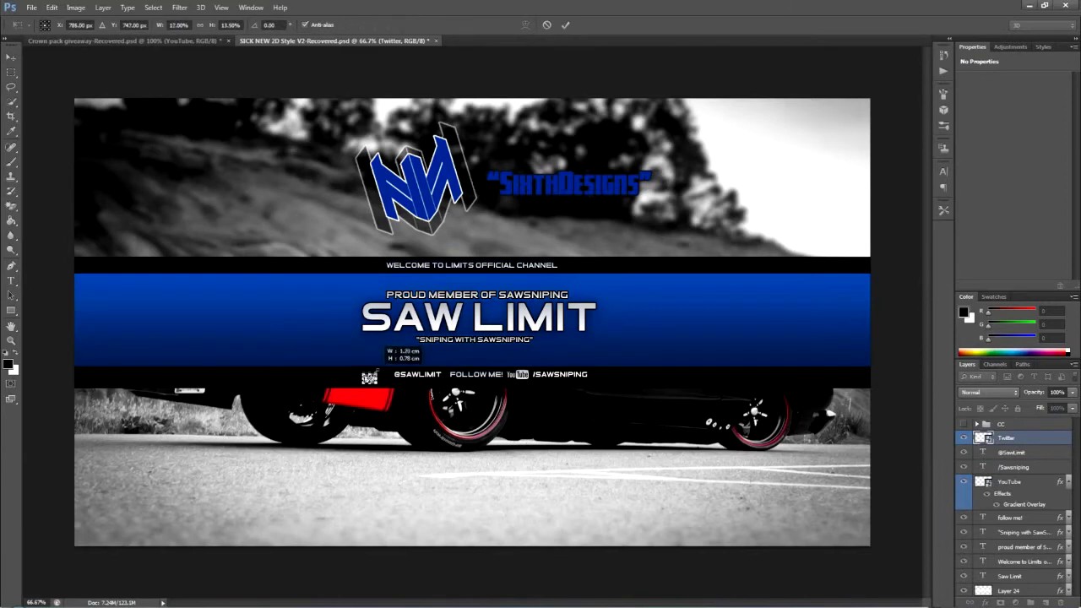
key("Return")
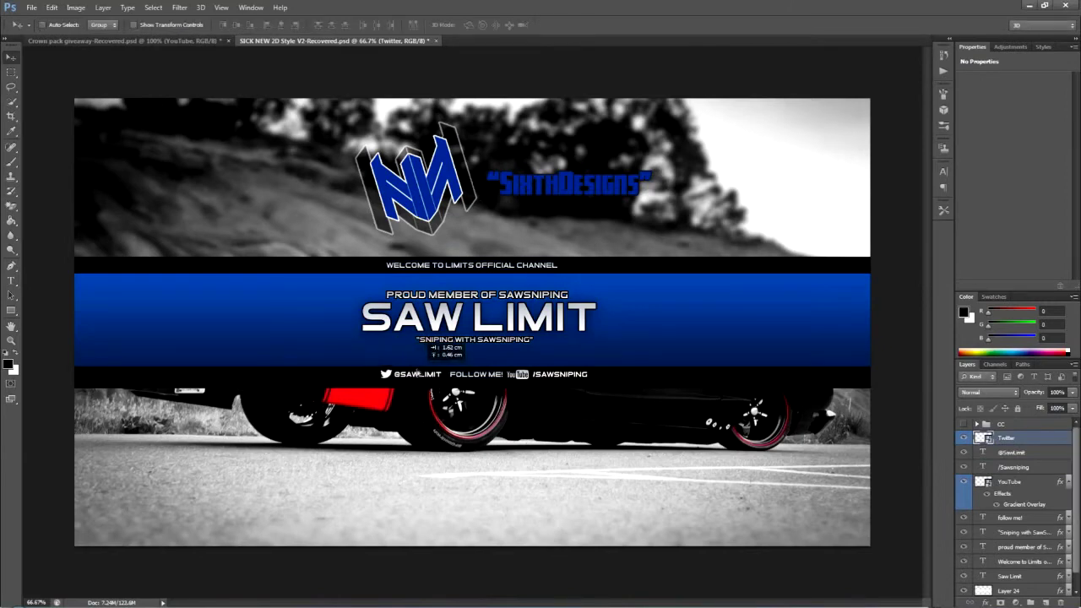
Shift the social links row slightly left in the lower black strip and give "Follow me!" a blue gradient overlay.
left_click(1026, 452, "shift")
key("Left")
double_click(1040, 518)
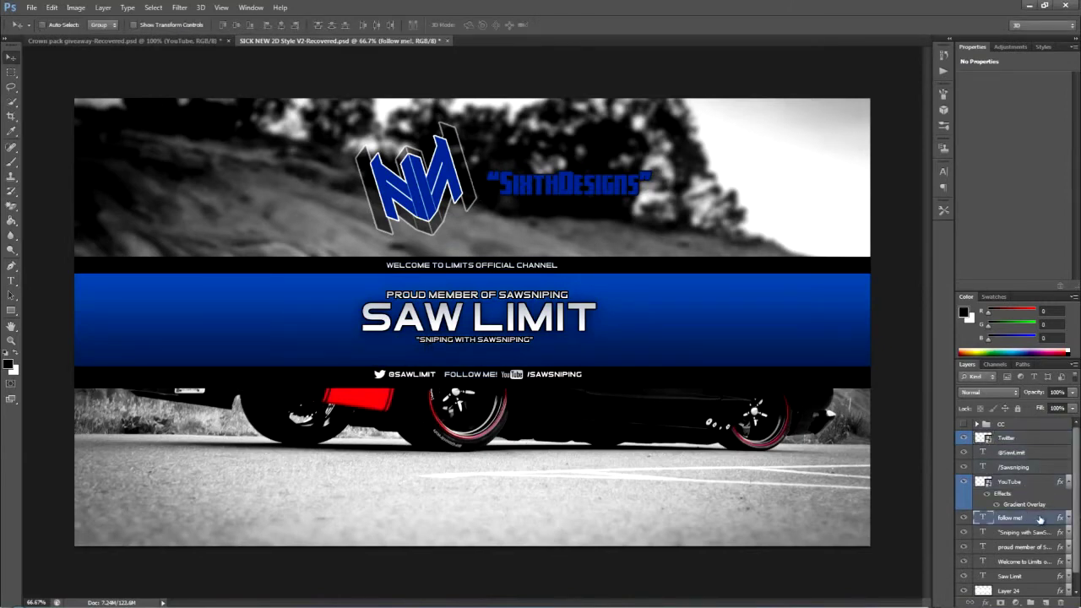
left_click(643, 254)
left_click(777, 173)
left_click(472, 156)
left_click(640, 129)
left_click(920, 131)
double_click(1040, 517)
left_click(921, 130)
Apply a white-to-grey linear gradient overlay to the "/SawSniping" text.
double_click(1042, 467)
left_click(639, 255)
left_click(777, 172)
left_click(540, 187)
left_click(639, 130)
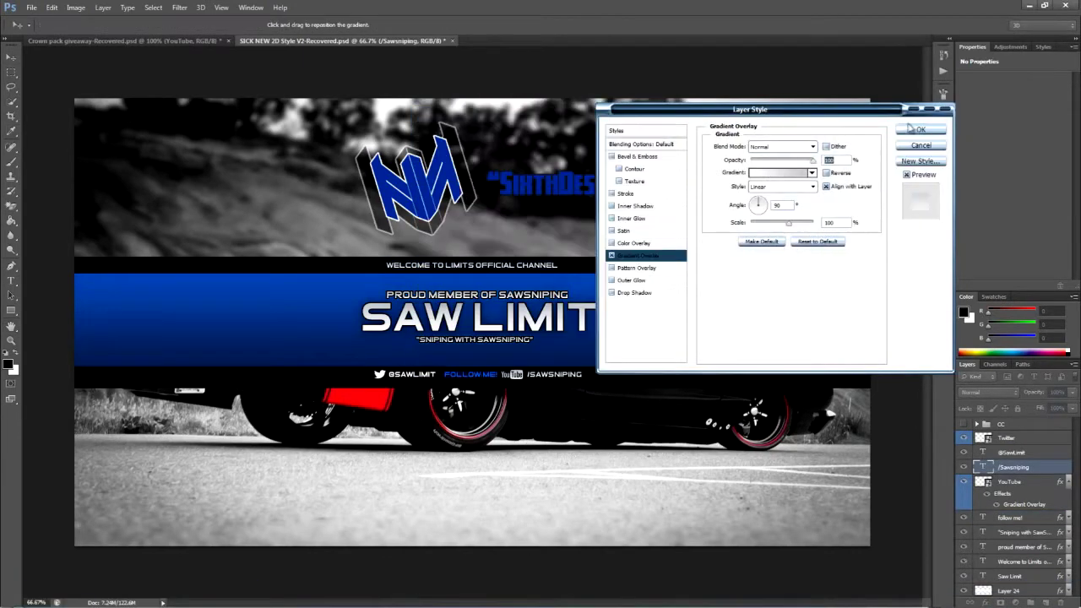
left_click(919, 130)
double_click(1039, 453)
left_click(647, 255)
left_click(776, 172)
scroll(541, 182, "down", 5)
left_click(542, 183)
left_click(640, 129)
left_click(919, 130)
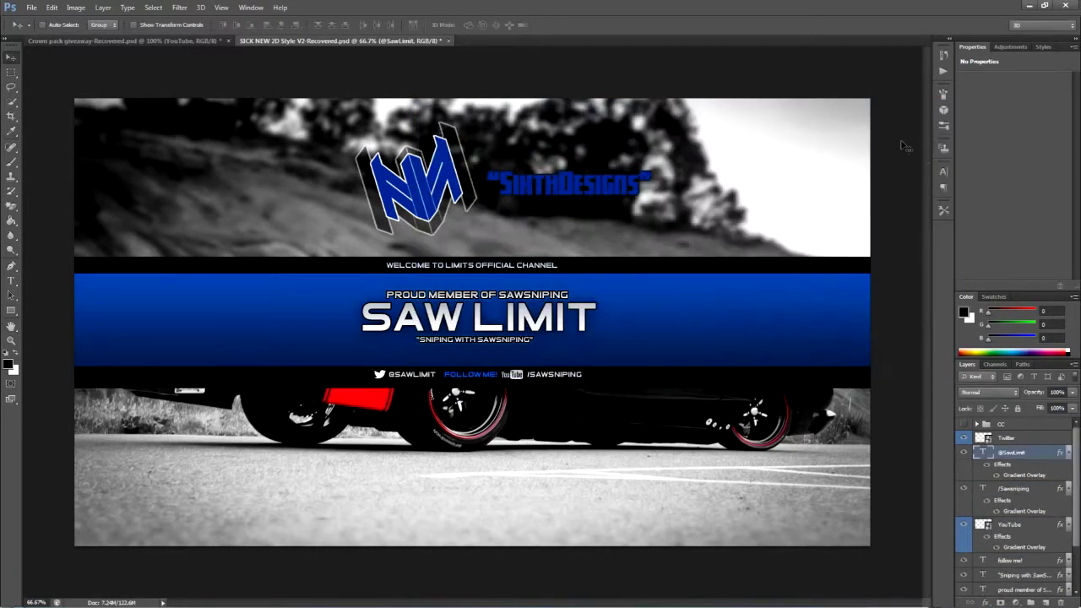
Browse the folders on Local Disk (E:) for a Saw logo file.
left_click(31, 7)
left_click(40, 31)
double_click(721, 223)
left_click(529, 248)
double_click(621, 256)
left_click(621, 254)
scroll(621, 256, "down", 4)
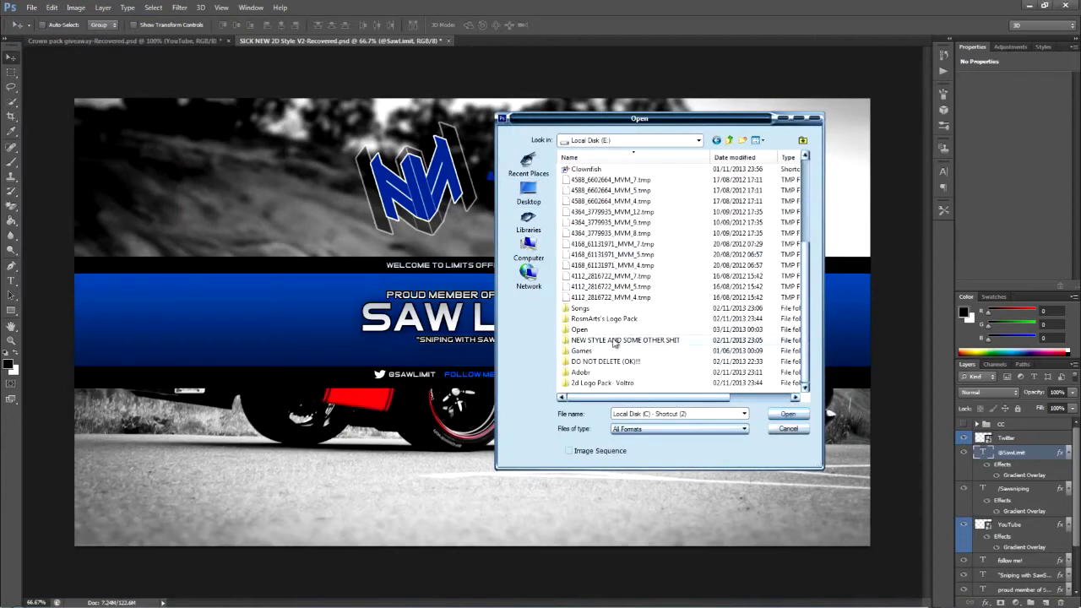
double_click(615, 341)
left_click(716, 140)
scroll(623, 336, "up", 1)
double_click(620, 340)
left_click(788, 429)
Look through the 2D clan logos group in the Crown pack giveaway document for a Saw logo.
left_click(124, 40)
left_click(986, 431)
left_click(987, 452)
left_click(995, 465)
scroll(1036, 510, "down", 2)
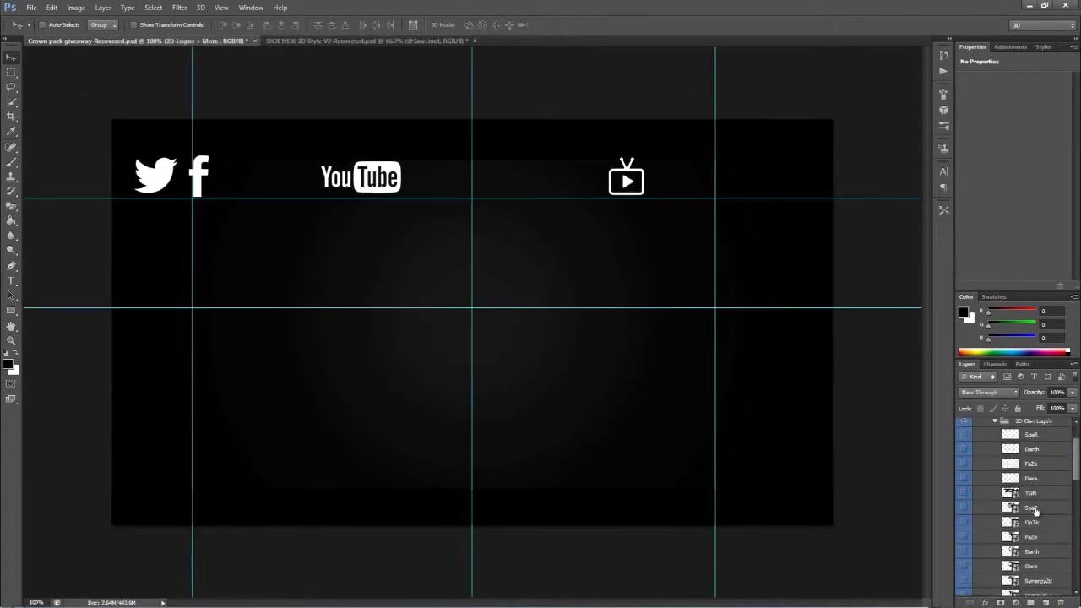
scroll(1049, 533, "up", 10)
left_click(366, 40)
Look through the "2d Logo Pack- Voltro" folder for a Saw logo.
left_click(31, 8)
left_click(40, 29)
left_click(529, 247)
double_click(646, 202)
double_click(624, 329)
scroll(693, 256, "down", 5)
scroll(692, 256, "down", 1)
scroll(666, 316, "up", 6)
scroll(693, 314, "down", 6)
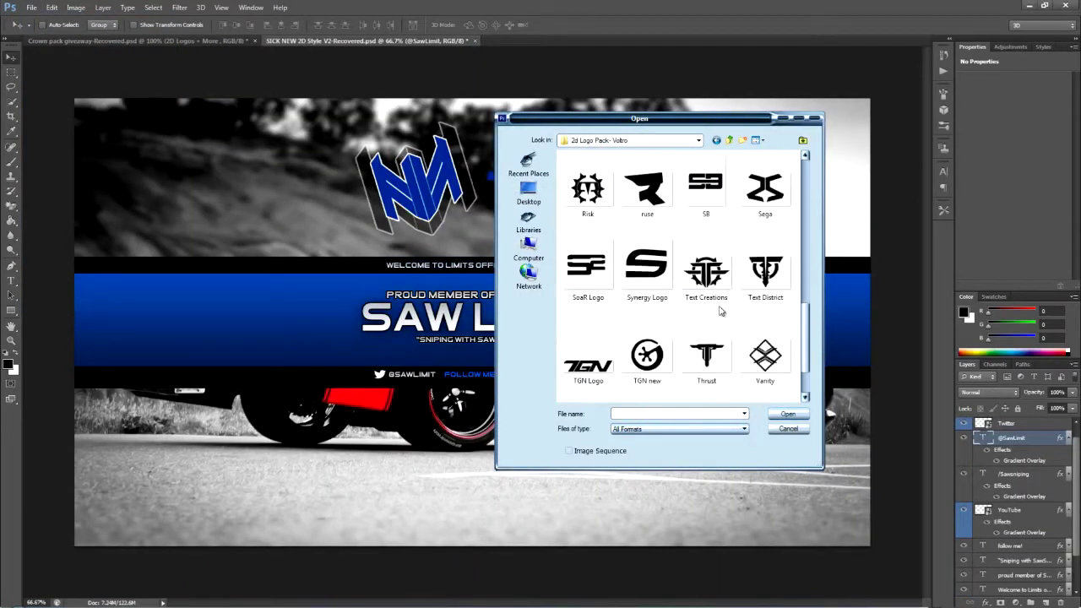
Check the other folders on the drive for the Saw logo image.
left_click(716, 140)
double_click(621, 372)
left_click(716, 141)
left_click(646, 276)
double_click(610, 320)
double_click(585, 170)
left_click(716, 140)
left_click(606, 199)
key("BackSpace")
scroll(604, 196, "down", 3)
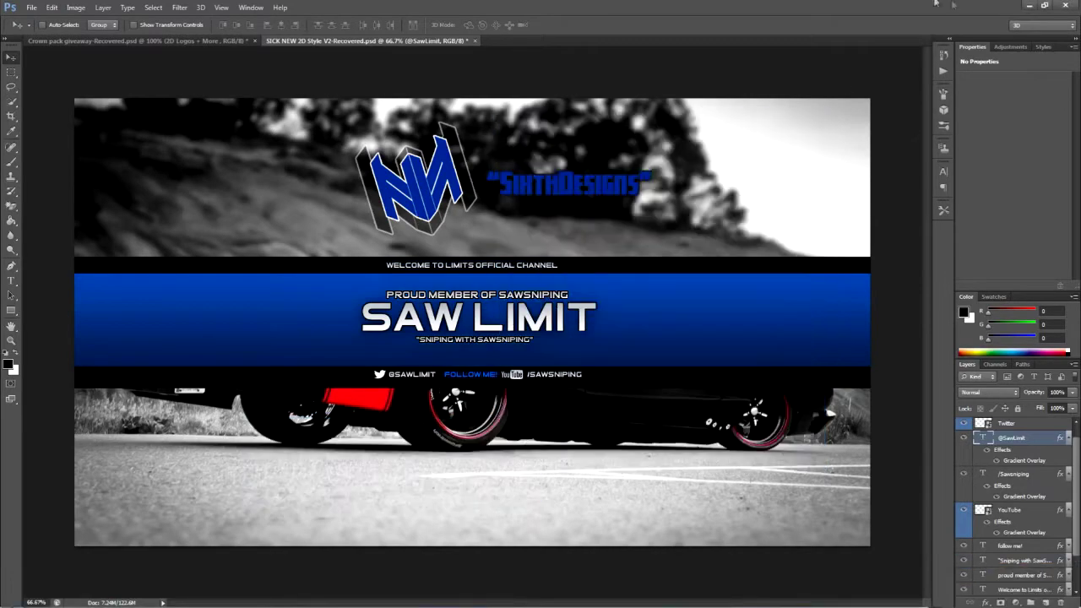
Bring the logo from saw-2d.png into the banner, scale it down and place it over the title in the blue band.
key("ctrl+o")
key("Escape")
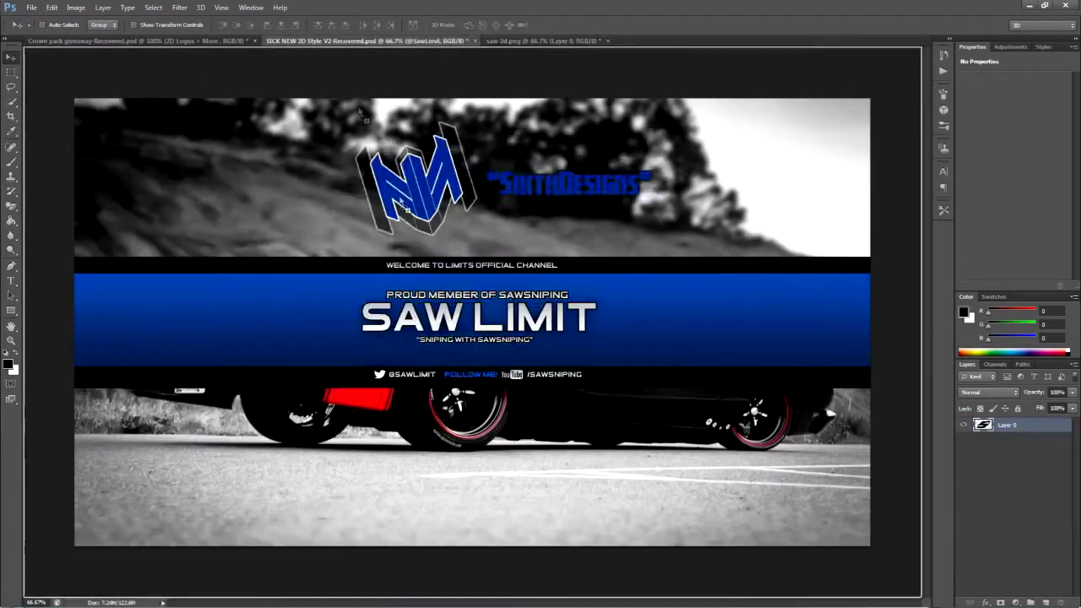
key("ctrl+v")
key("ctrl+t")
left_click_drag(629, 221, 357, 371)
left_click(566, 26)
key("ctrl+t")
left_click(566, 26)
left_click_drag(242, 444, 450, 335)
Move the logo layer beneath the Saw Limit text and lower its opacity to about 41%.
left_click(1068, 467)
left_click(1069, 482)
left_click(1068, 496)
left_click_drag(1013, 453, 1016, 568)
left_click(1073, 393)
left_click_drag(1073, 407, 1040, 408)
Duplicate the logo below the original layer and shrink the copy into the upper-left corner of the blue band.
key("ctrl+j")
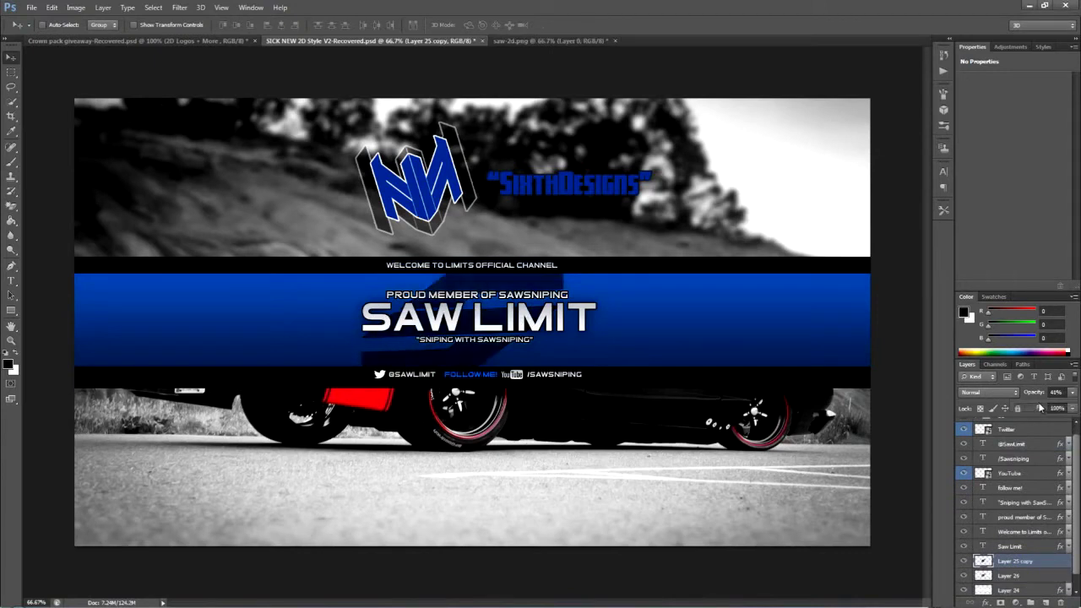
left_click_drag(1016, 561, 1016, 582)
left_click_drag(514, 332, 251, 335)
key("ctrl+t")
left_click_drag(301, 269, 127, 269)
key("Return")
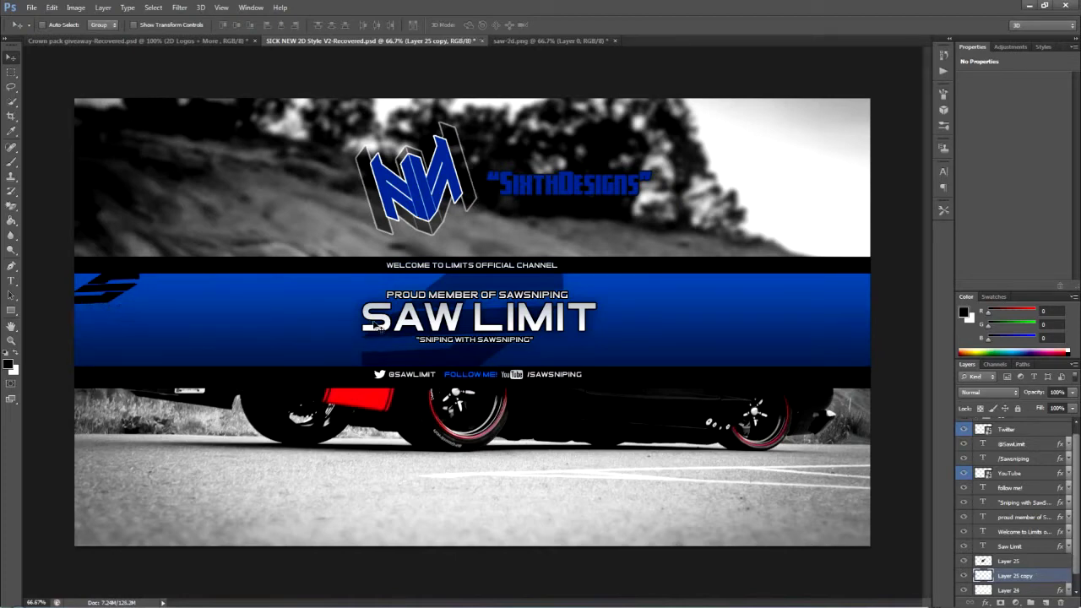
Duplicate the small logo twice and stack the three copies in a column at the blue band's left end.
left_click_drag(376, 328, 383, 341)
key("ctrl+t")
left_click_drag(173, 283, 171, 277)
left_click(565, 25)
left_click_drag(113, 323, 108, 318)
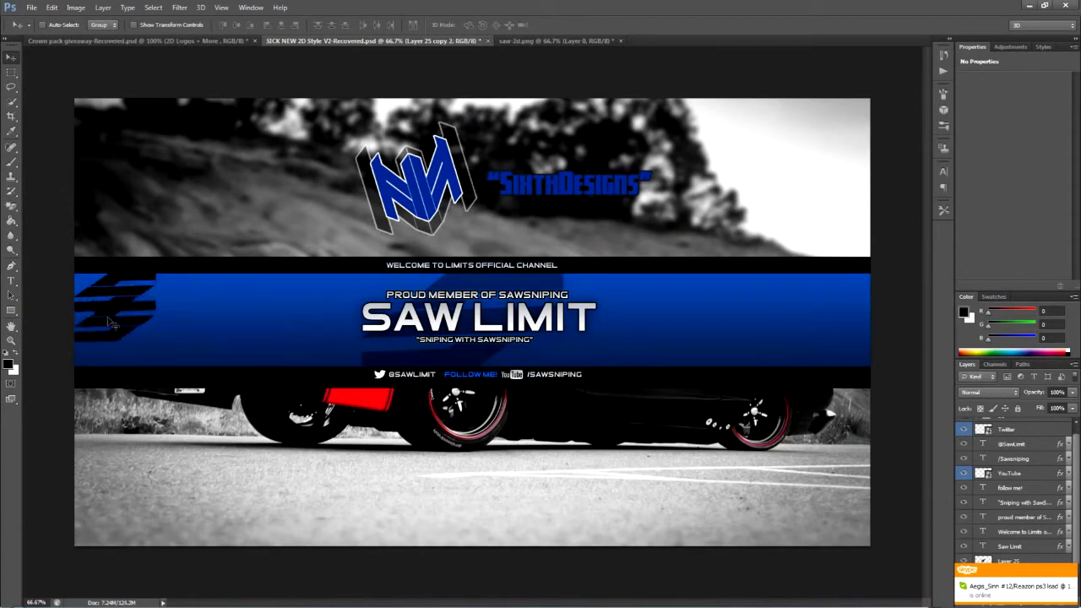
key("shift+Down")
key("shift+Down")
key("shift+Down")
key("Delete")
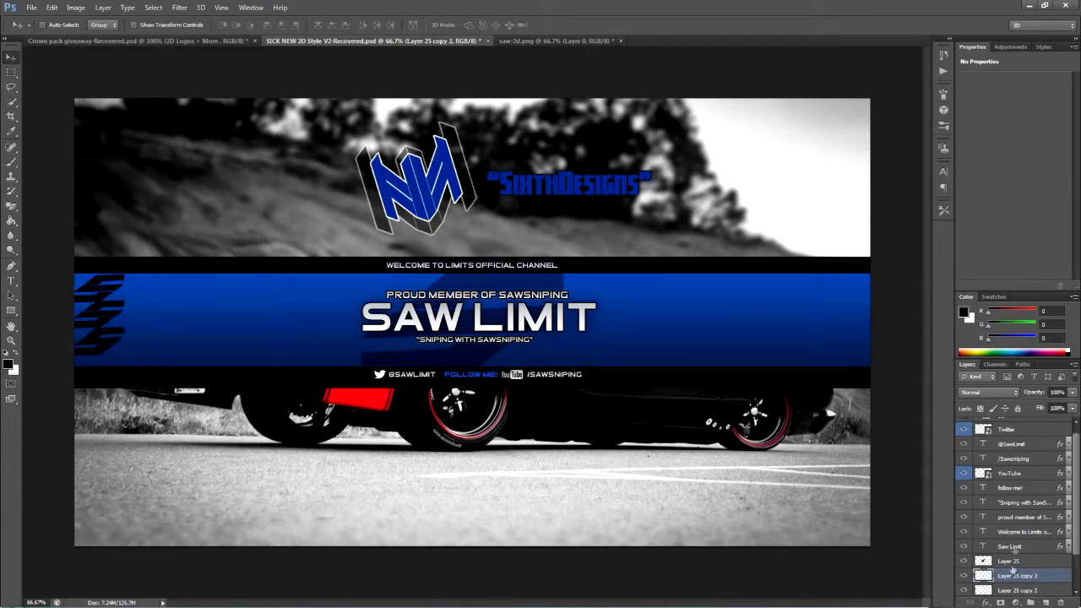
Select the three small logo copies and adjust their size and position to fill the blue band's height.
scroll(1043, 512, "down", 1)
left_click(1015, 579, "shift")
key("ctrl+t")
key("Return")
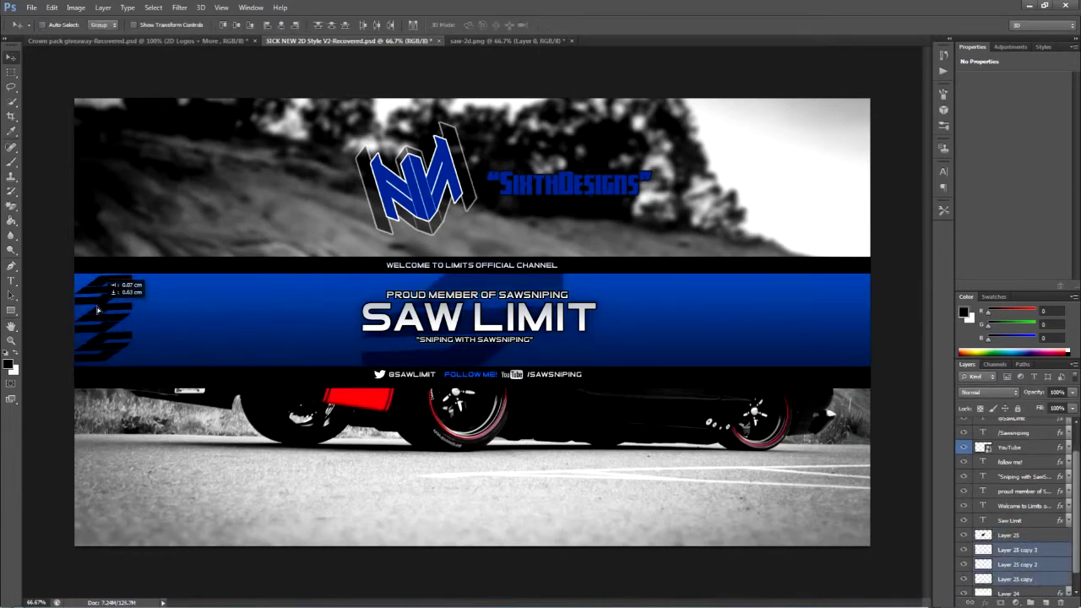
Duplicate the logo column repeatedly to the right until six evenly spaced columns reach the Saw Limit title.
key("ctrl+e")
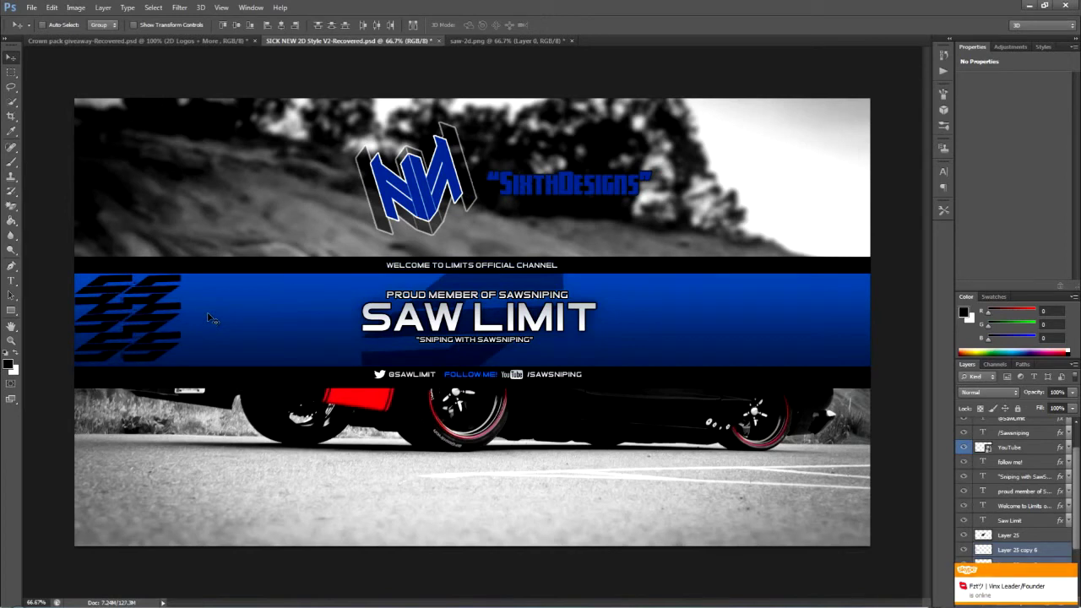
key("ctrl+j")
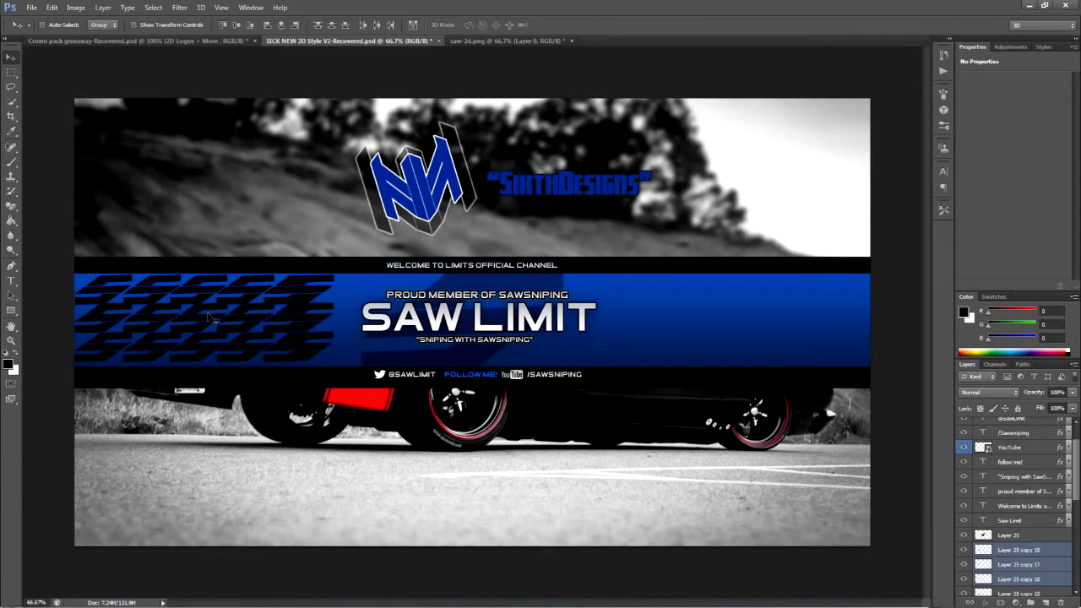
key("ctrl+e")
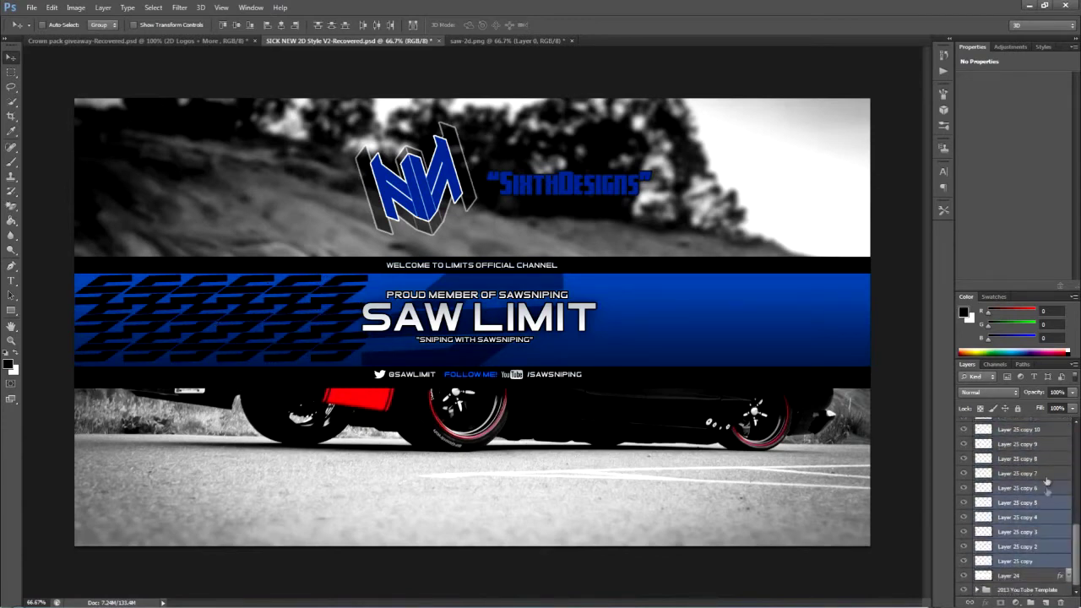
Merge the six logo columns and extend the pattern rightward past the title with a duplicate of the merged layer.
key("ctrl+j")
key("ctrl+k")
left_click(788, 69)
key("shift+Right")
key("shift+Right")
key("shift+Right")
key("shift+Right")
key("shift+Right")
key("shift+Right")
key("shift+Right")
key("shift+Right")
key("shift+Right")
key("shift+Right")
key("shift+Right")
key("shift+Right")
key("shift+Right")
key("shift+Right")
key("shift+Right")
key("shift+Right")
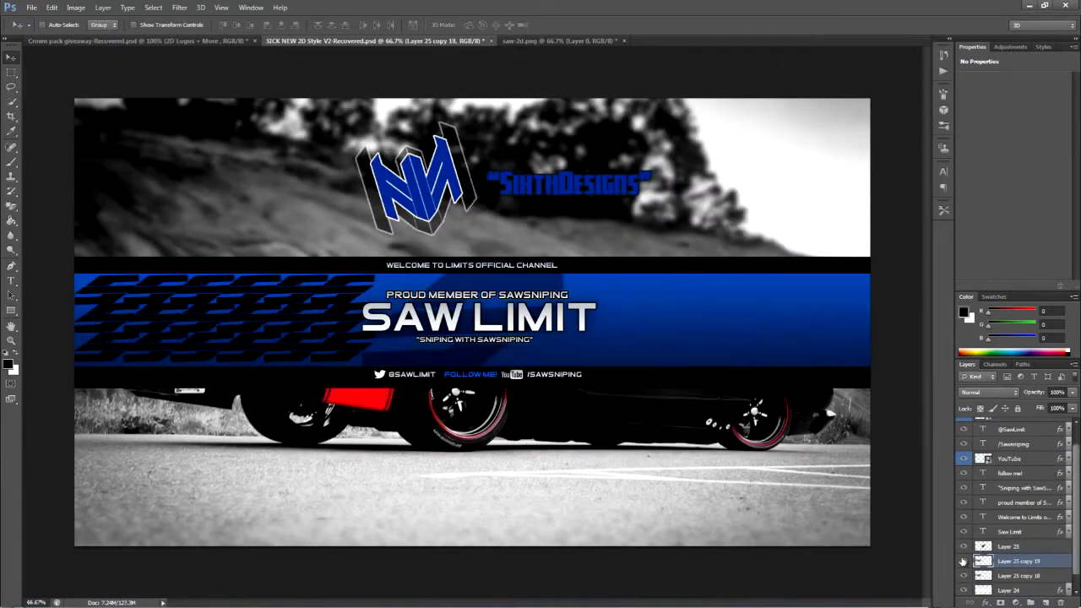
key("shift+Right")
key("shift+Right")
key("shift+Right")
key("shift+Right")
key("shift+Right")
key("shift+Right")
key("shift+Right")
key("shift+Right")
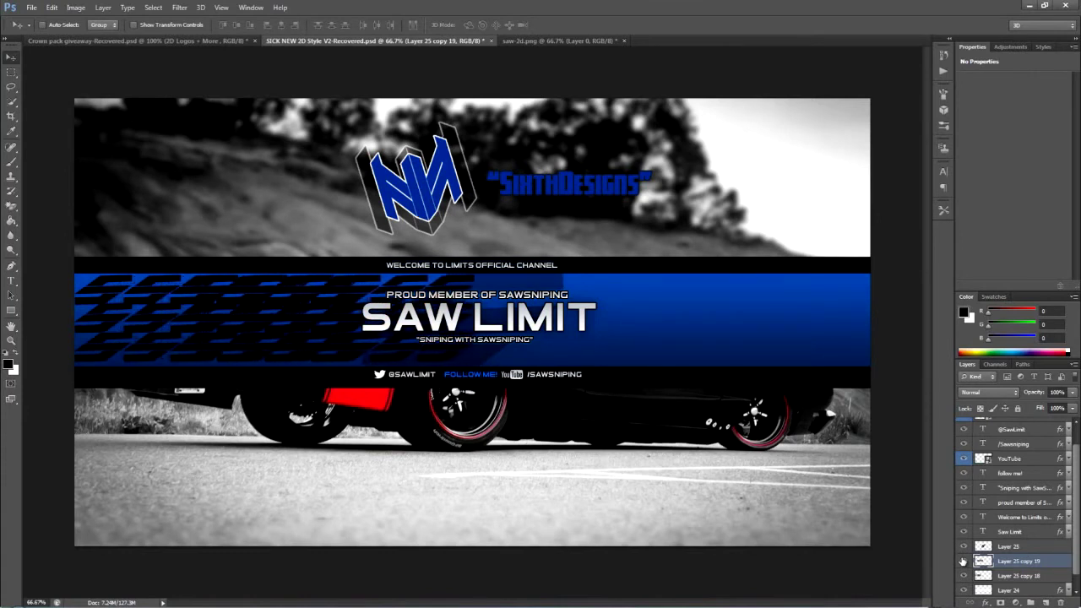
key("shift+Right")
key("shift+Right")
key("shift+Right")
key("shift+Right")
key("shift+Right")
key("shift+Right")
key("shift+Right")
key("shift+Right")
key("shift+Right")
key("shift+Right")
key("shift+Right")
key("shift+Right")
key("shift+Right")
key("shift+Right")
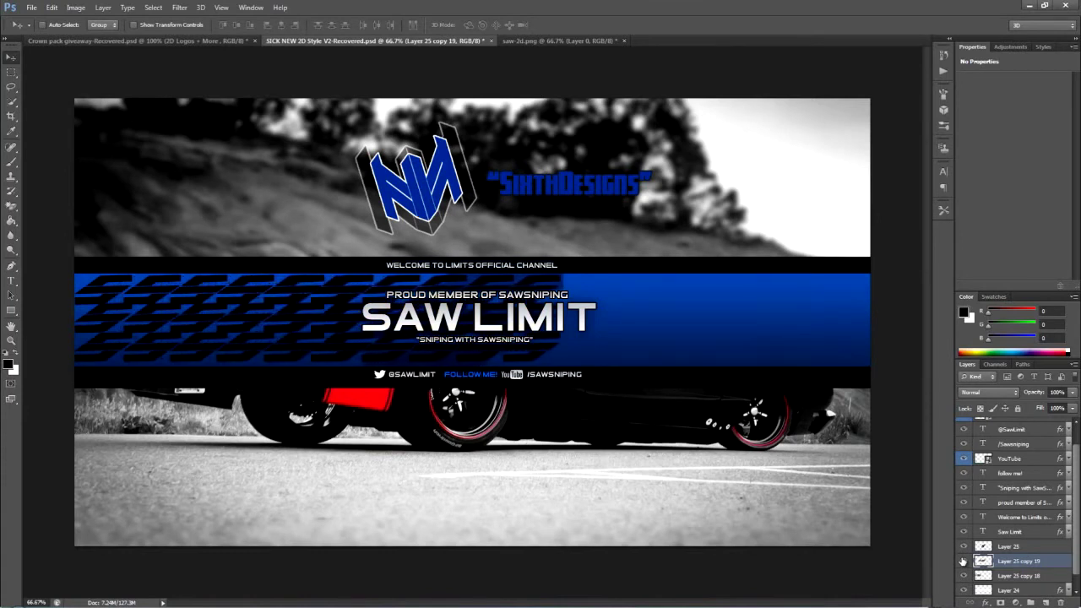
key("shift+Right")
key("shift+Right")
key("shift+Right")
key("shift+Right")
key("shift+Right")
key("shift+Right")
key("shift+Right")
key("shift+Right")
key("shift+Right")
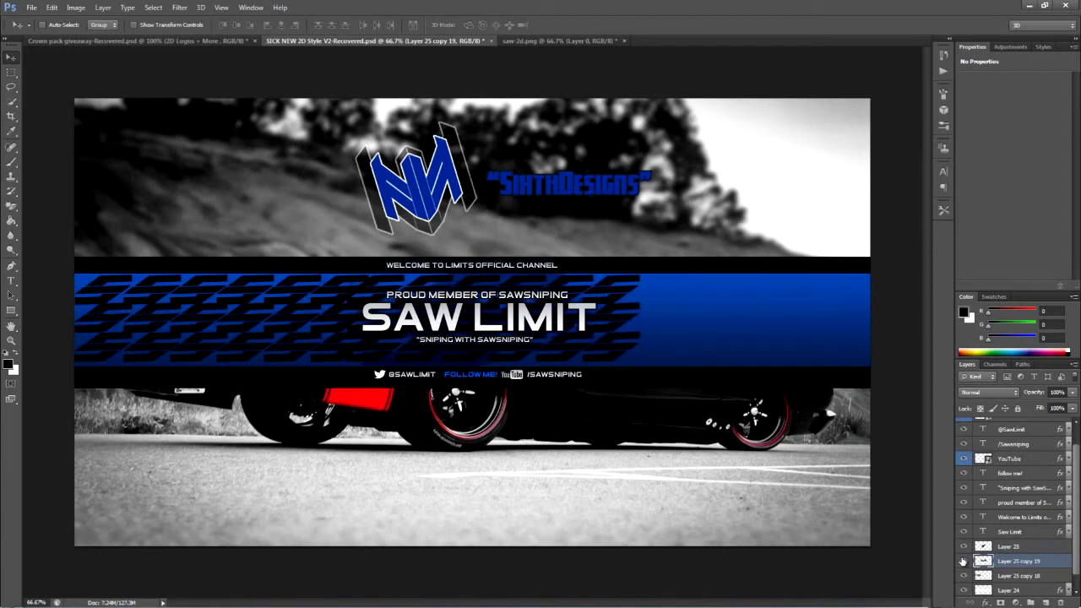
Extend the repeating logo pattern rightward with further duplicates until it covers the blue band to the banner's right edge.
key("shift+Right")
key("shift+Right")
key("shift+Right")
key("shift+Right")
key("shift+Right")
key("shift+Right")
key("shift+Right")
key("shift+Right")
key("shift+Right")
key("shift+Right")
key("shift+Right")
key("shift+Right")
key("shift+Right")
key("shift+Right")
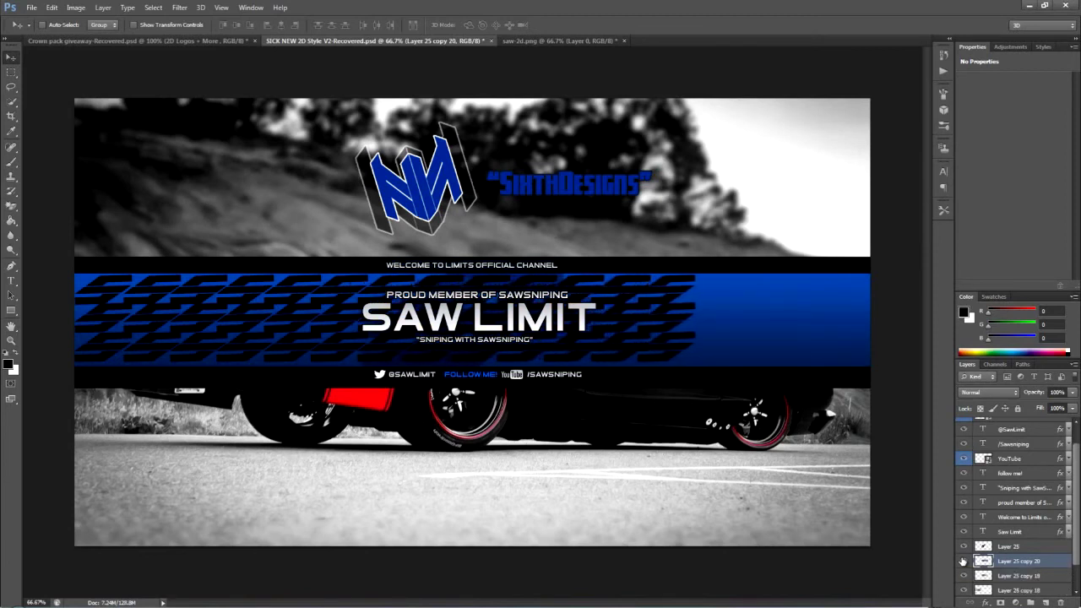
key("shift+Right")
key("shift+Right")
key("shift+Right")
key("shift+Right")
key("shift+Right")
key("shift+Right")
key("shift+Right")
key("shift+Right")
key("shift+Right")
key("shift+Right")
key("shift+Right")
key("shift+Right")
key("shift+Right")
key("shift+Right")
key("shift+Right")
key("shift+Right")
key("shift+Right")
key("shift+Right")
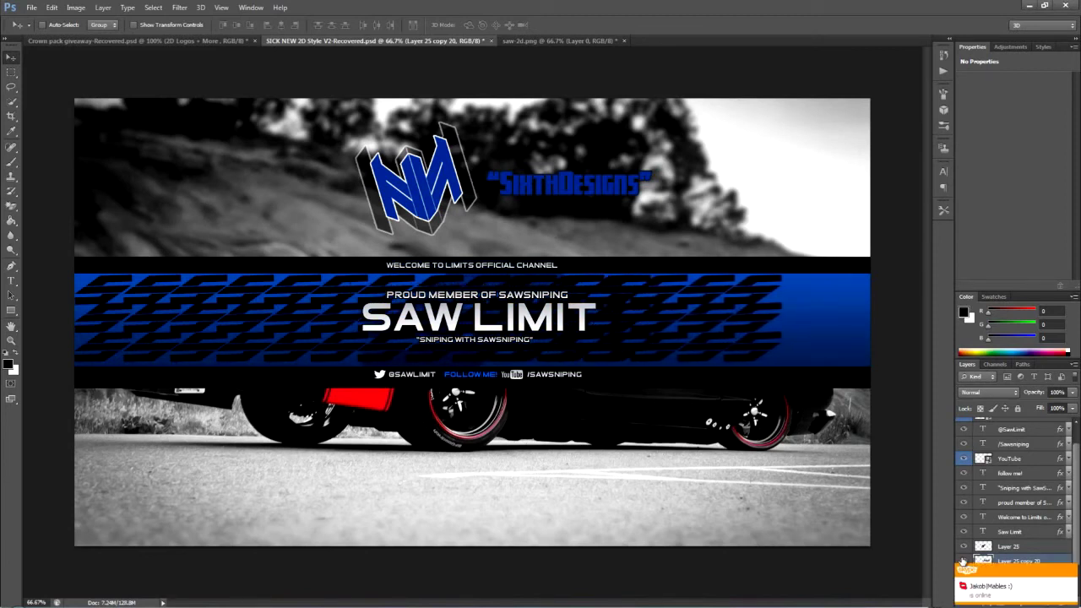
key("shift+Right")
key("shift+Right")
key("shift+Right")
key("shift+Right")
key("shift+Right")
key("shift+Right")
key("shift+Right")
key("shift+Right")
key("shift+Right")
key("shift+Right")
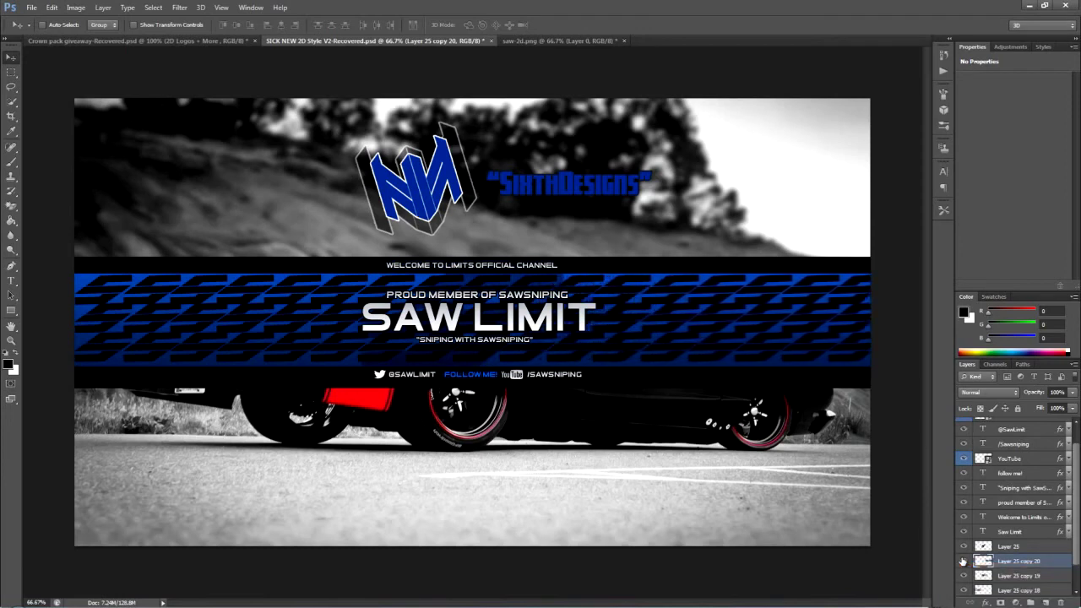
key("shift+Right")
key("shift+Right")
key("shift+Right")
key("shift+Right")
key("shift+Right")
key("shift+Right")
key("shift+Right")
key("shift+Right")
Tilt the logo pattern slightly counterclockwise, duplicate it lower to cover the whole blue band, and show the guides.
key("ctrl+t")
left_click_drag(802, 188, 791, 164)
key("Escape")
left_click_drag(354, 335, 491, 407)
key("ctrl+semicolon")
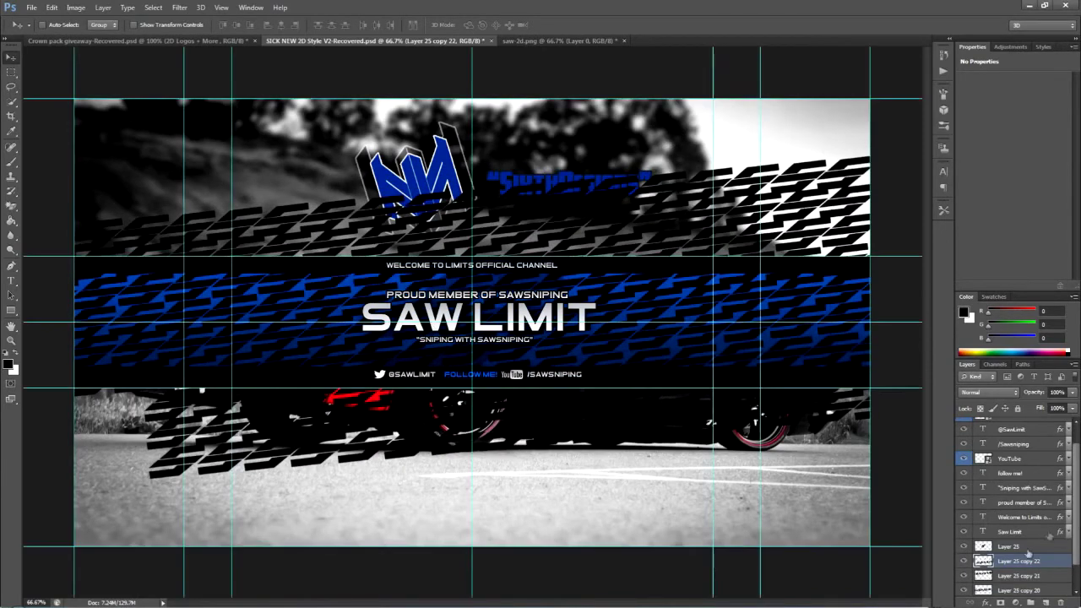
Erase the parts of the merged logo pattern that extend above and below the banner's central strip, following the guides.
key("m")
left_click_drag(52, 139, 1005, 257)
key("Delete")
left_click_drag(52, 388, 904, 515)
key("Delete")
key("v")
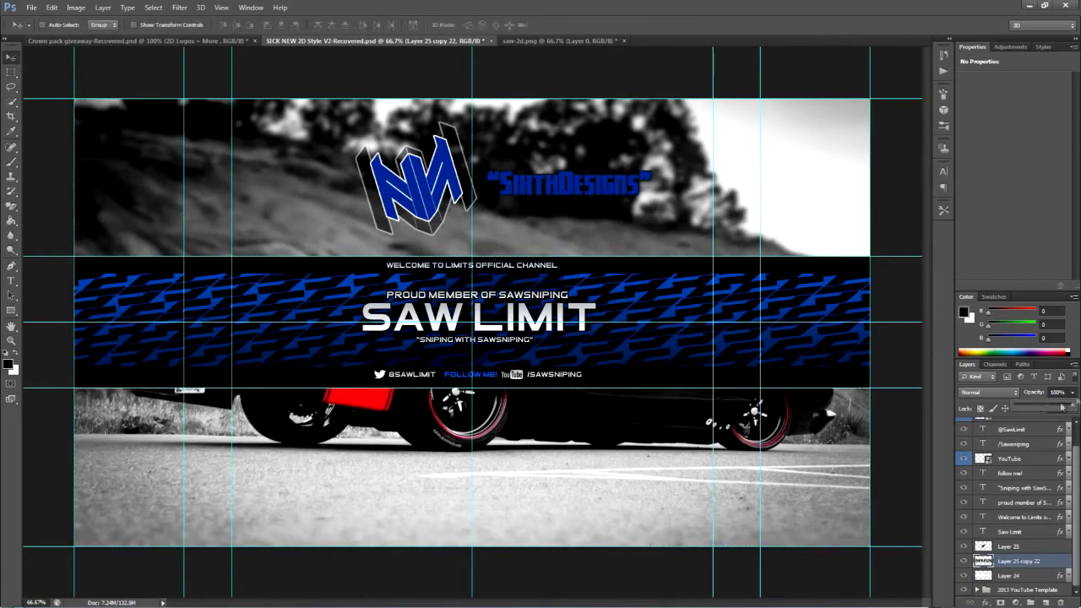
Fade the logo pattern layer to a low opacity so it becomes a subtle texture, and save the banner.
left_click(1073, 392)
left_click_drag(1072, 407, 1030, 407)
key("ctrl+s")
left_click(546, 236)
Set the opacity of the large Saw logo behind the title to 80%.
left_click(1010, 547)
left_click(1073, 393)
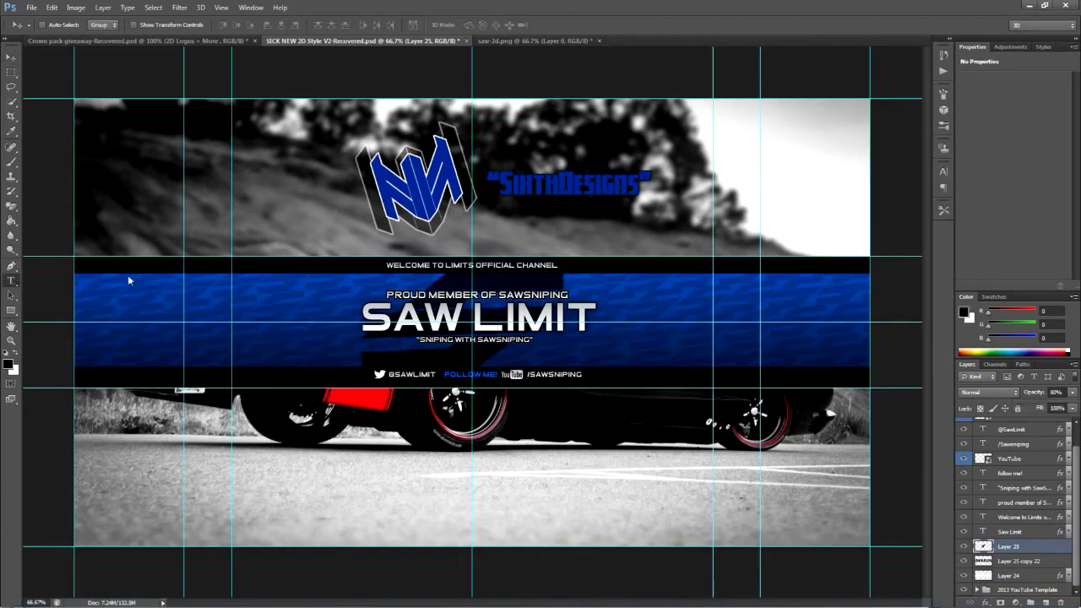
Add a white "Designed by" credit in 18 pt Elemental End and place it near the lower black bar's right end.
key("t")
left_click_drag(111, 274, 310, 324)
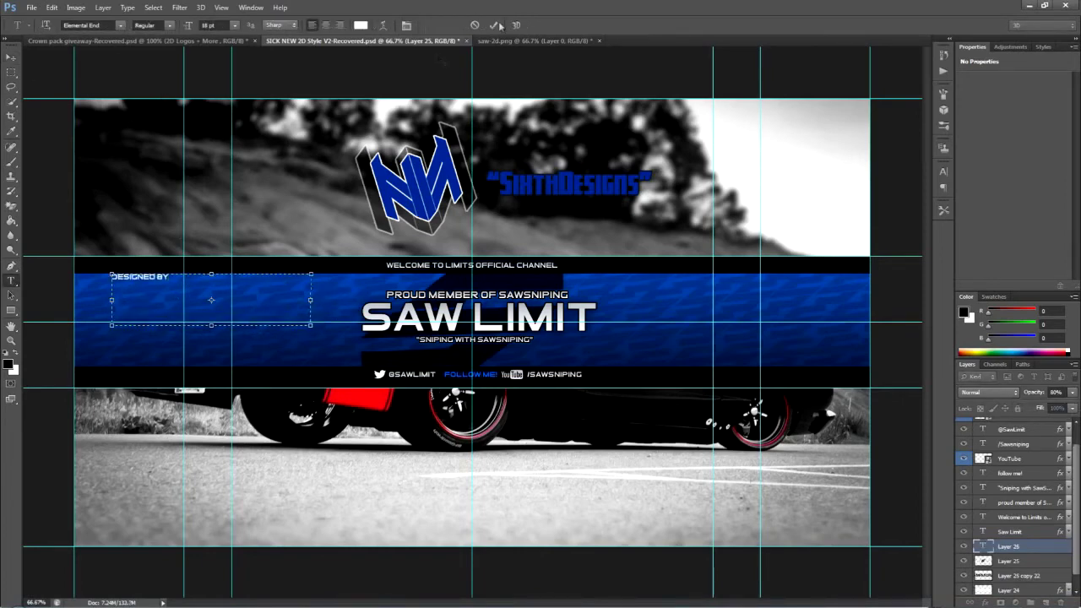
left_click(495, 26)
key("v")
Bring the red designer logo from Untitled-1 (2).psd into the banner and scale it down to a small mark.
key("ctrl+o")
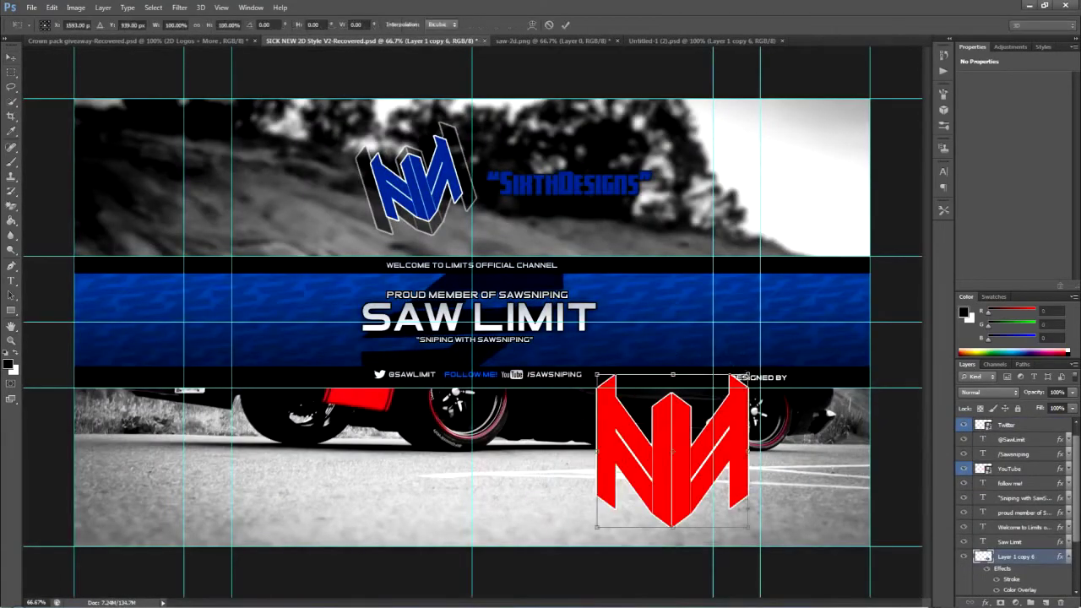
left_click_drag(749, 375, 616, 509)
key("Return")
Add a Gradient Overlay to the small designer logo, using a preset gradient.
double_click(1044, 558)
left_click(638, 255)
left_click(773, 175)
left_click(544, 174)
left_click(560, 162)
left_click(638, 130)
left_click(911, 130)
Turn off the designer logo's Color Overlay and switch its Gradient Overlay to a blue preset gradient.
double_click(1044, 557)
left_click(625, 244)
left_click(614, 243)
left_click(638, 255)
left_click(775, 174)
left_click(517, 183)
left_click(638, 130)
left_click(917, 130)
Place the small designer logo directly after the "Designed by" credit and turn off its Stroke effect.
mouse_move(609, 517)
left_mouse_down()
mouse_move(723, 369)
mouse_move(787, 369)
left_mouse_up()
double_click(1045, 547)
left_click(614, 193)
left_click(924, 129)
key("ctrl+t")
key("Return")
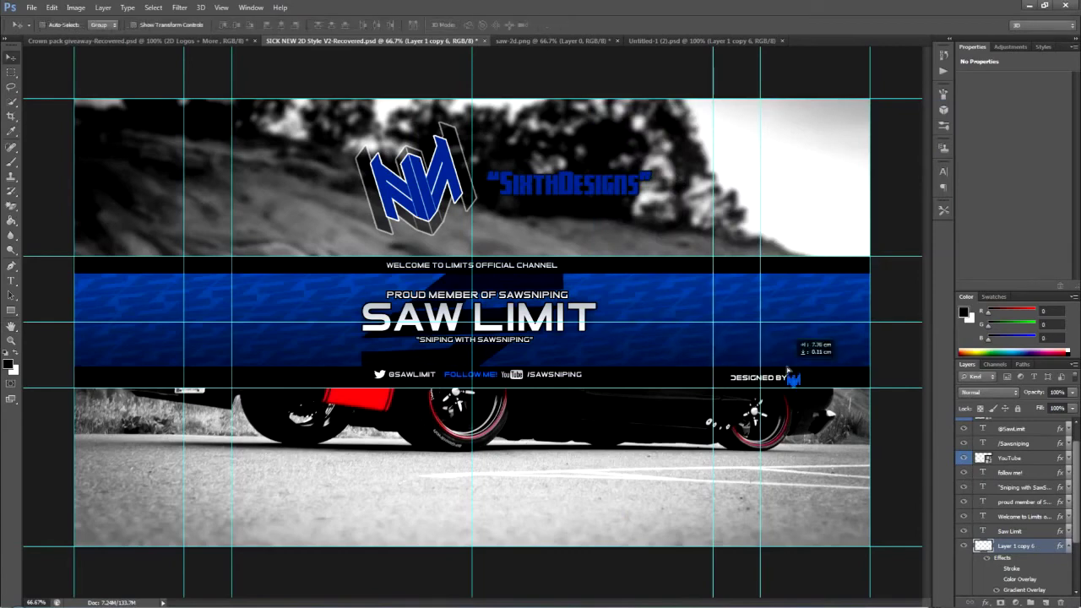